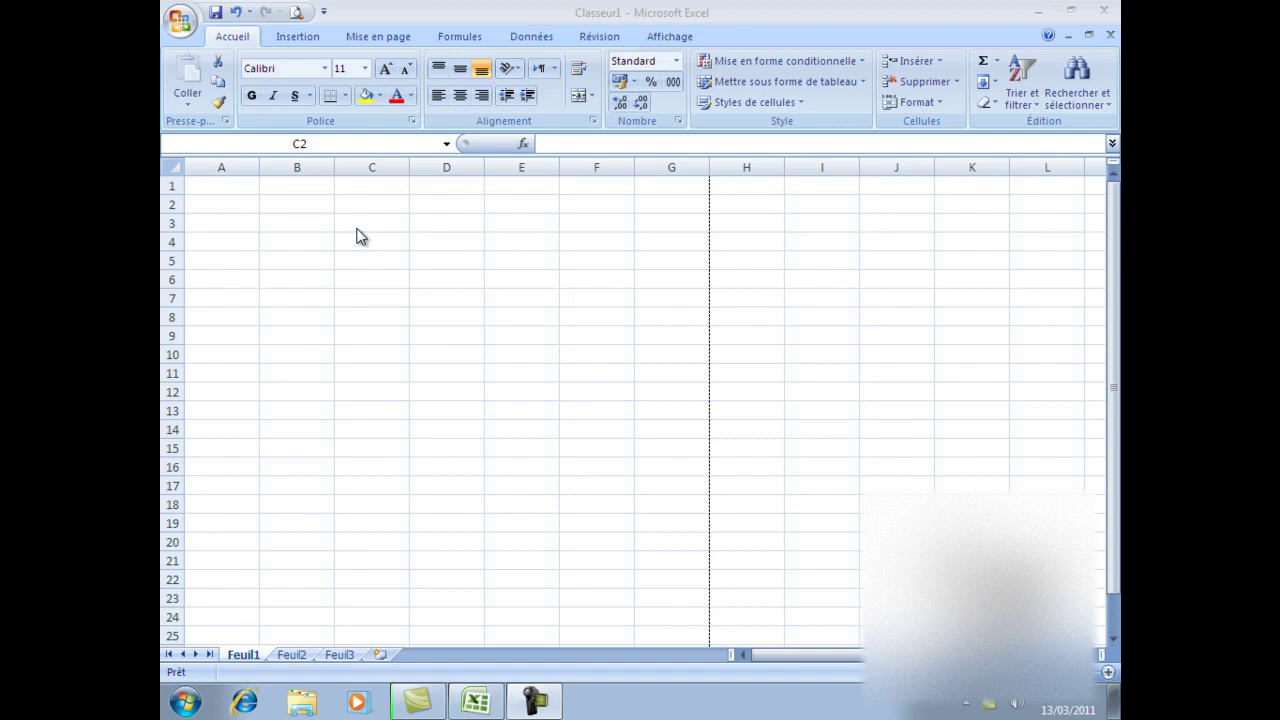
Enter 15, 20 and 30 down cells B2:B4
{"action": "left_click", "coordinate": [286, 203]}
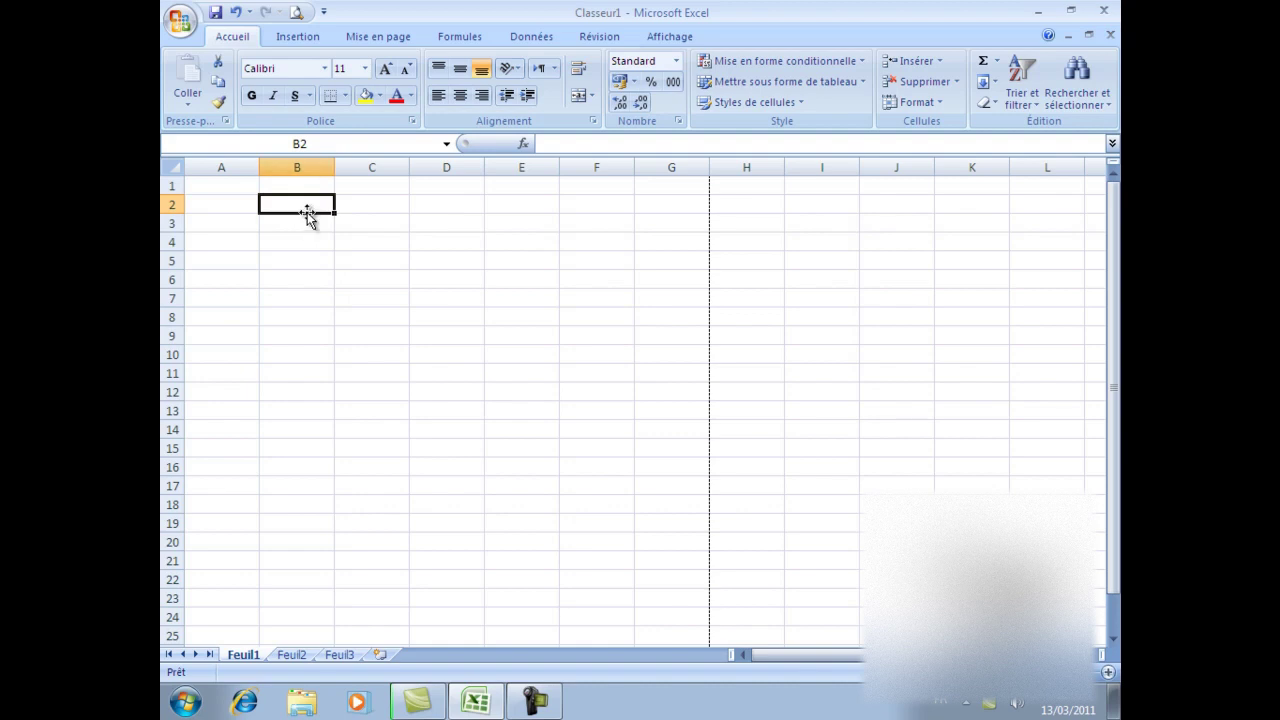
{"action": "left_click", "coordinate": [355, 204]}
{"action": "left_click", "coordinate": [295, 204]}
{"action": "left_click", "coordinate": [244, 204]}
{"action": "left_click", "coordinate": [309, 207]}
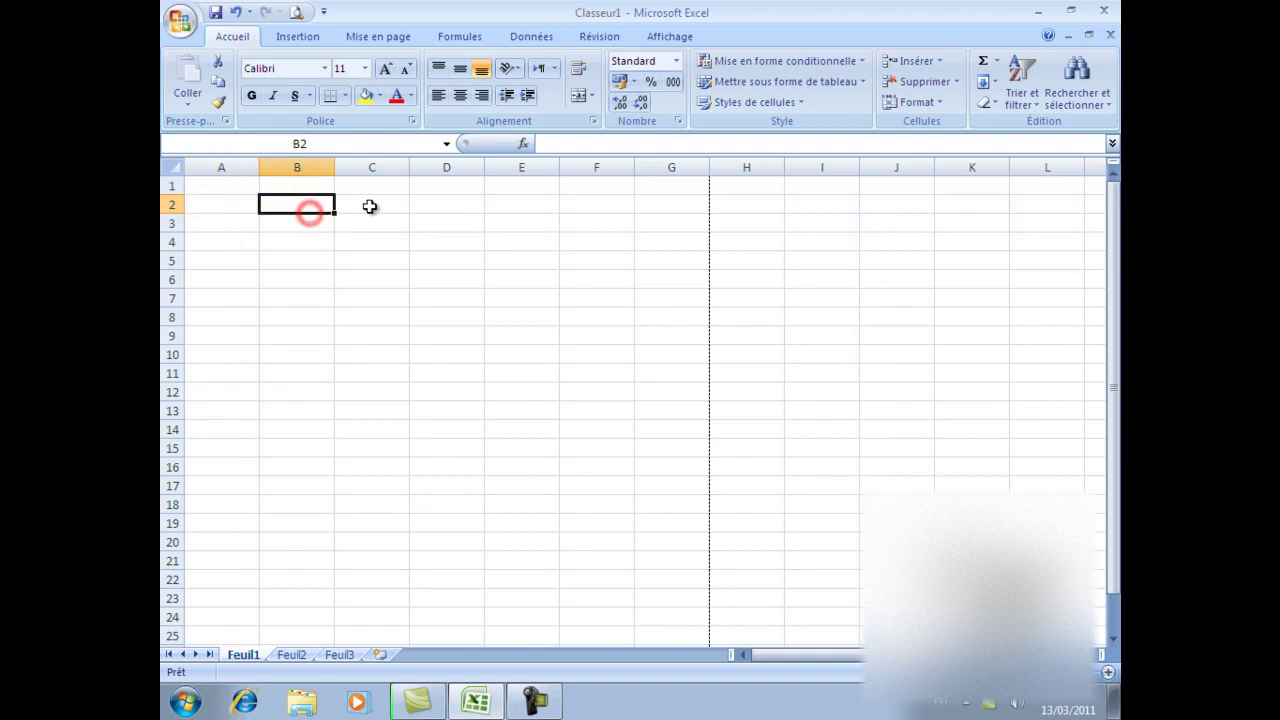
{"action": "type", "text": "15"}
{"action": "key", "text": "Return"}
{"action": "type", "text": "20"}
{"action": "key", "text": "Return"}
{"action": "type", "text": "30"}
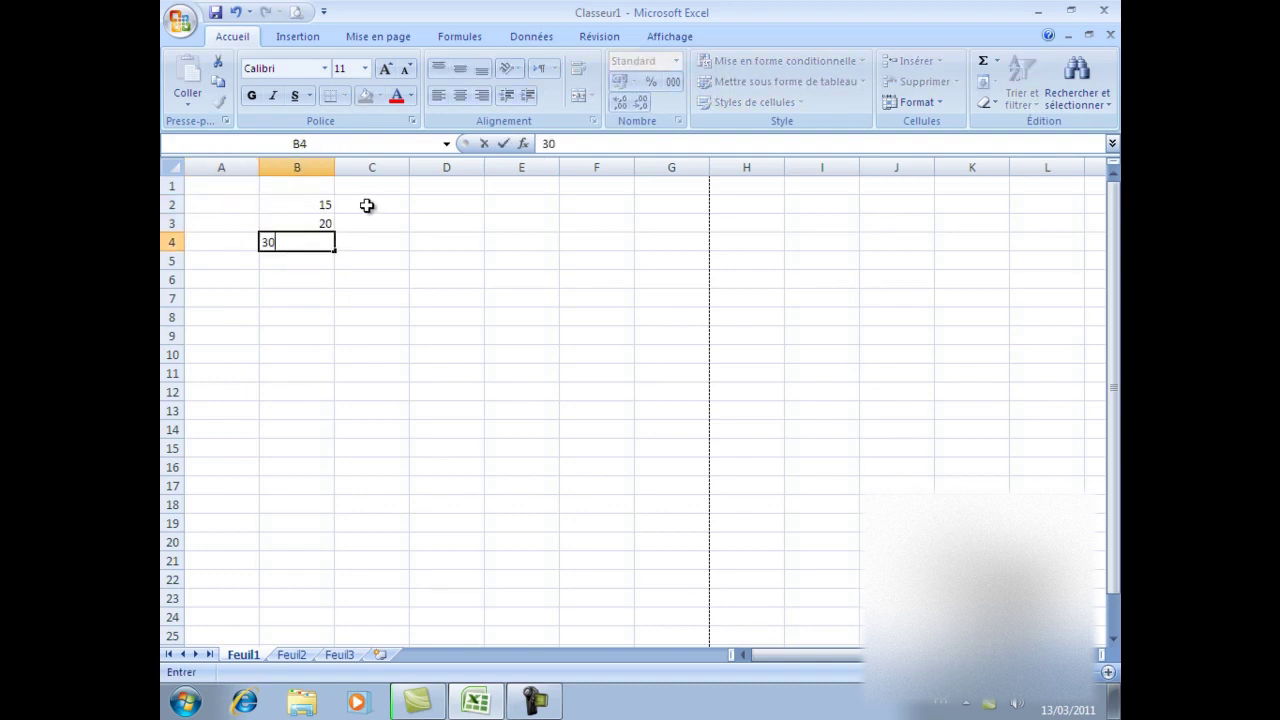
Enter 90, 10 and 5 down cells C2:C4
{"action": "left_click", "coordinate": [367, 205]}
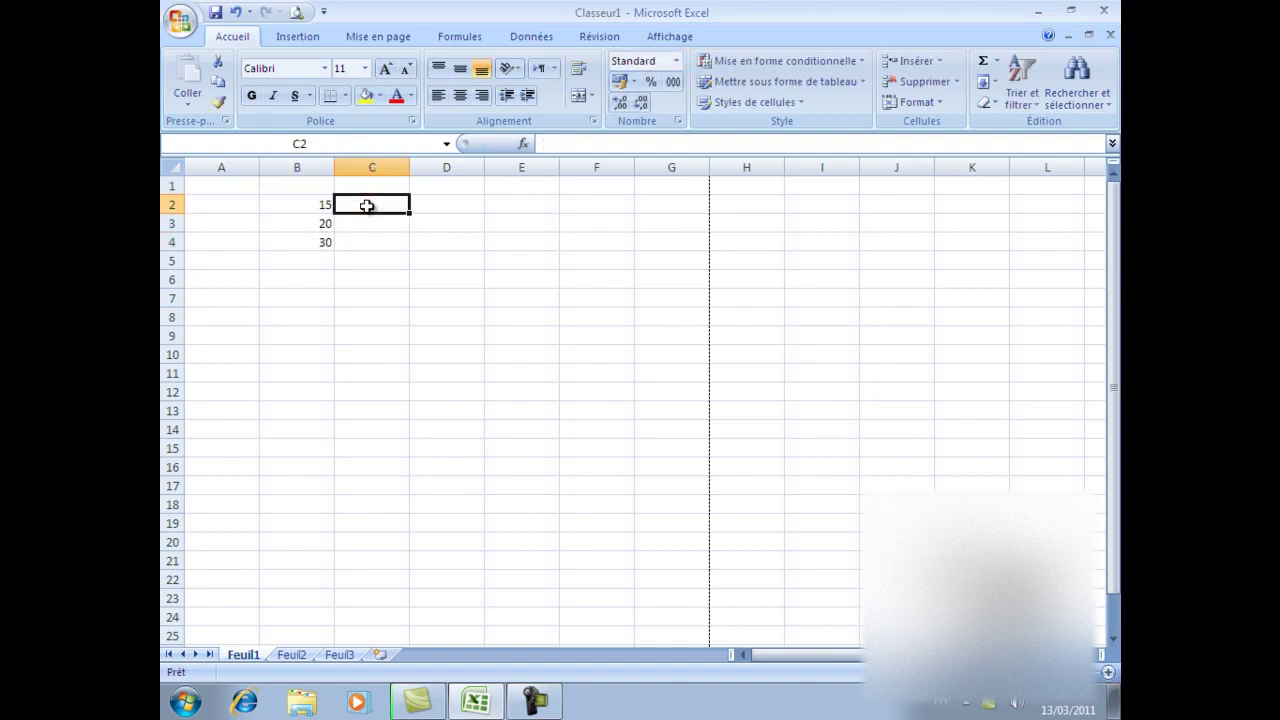
{"action": "type", "text": "90"}
{"action": "key", "text": "Return"}
{"action": "type", "text": "10"}
{"action": "key", "text": "Return"}
{"action": "type", "text": "5"}
{"action": "key", "text": "Return"}
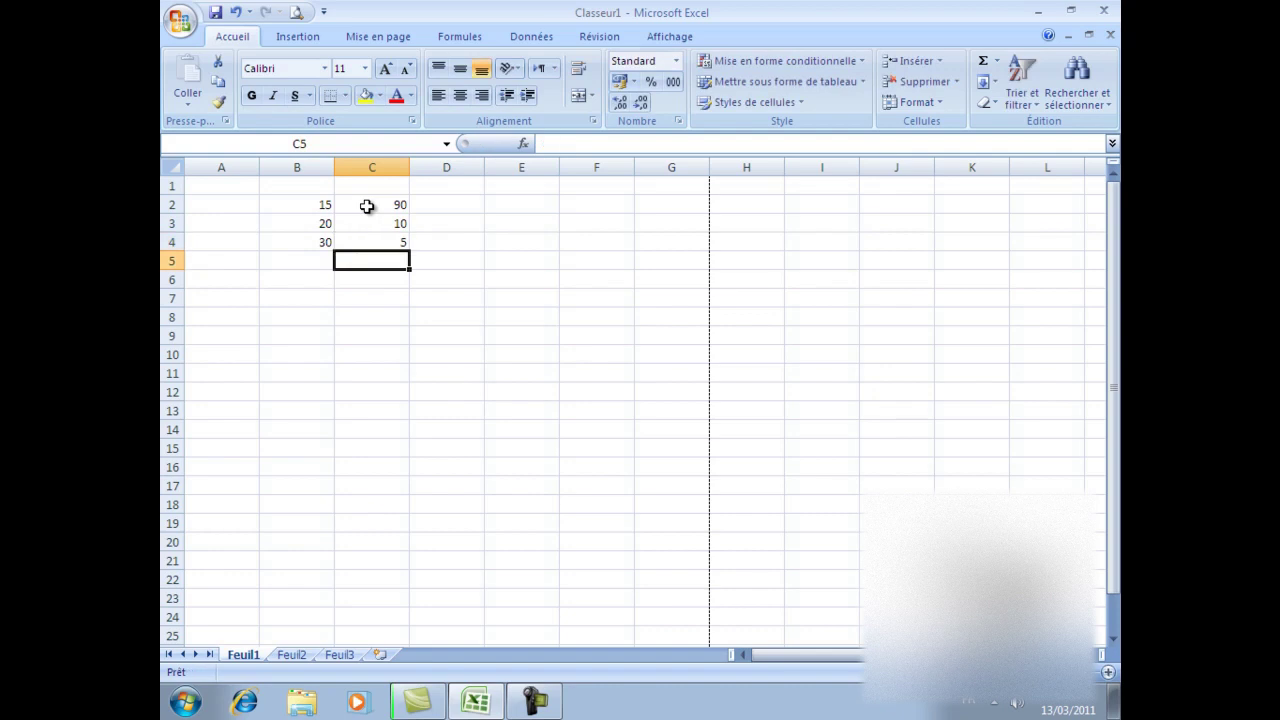
{"action": "left_click", "coordinate": [367, 205]}
Copy the 15/20/30 and 90/10/5 block in B2:C4 and paste it into C6:D8
{"action": "left_click_drag", "start_coordinate": [300, 205], "coordinate": [393, 240]}
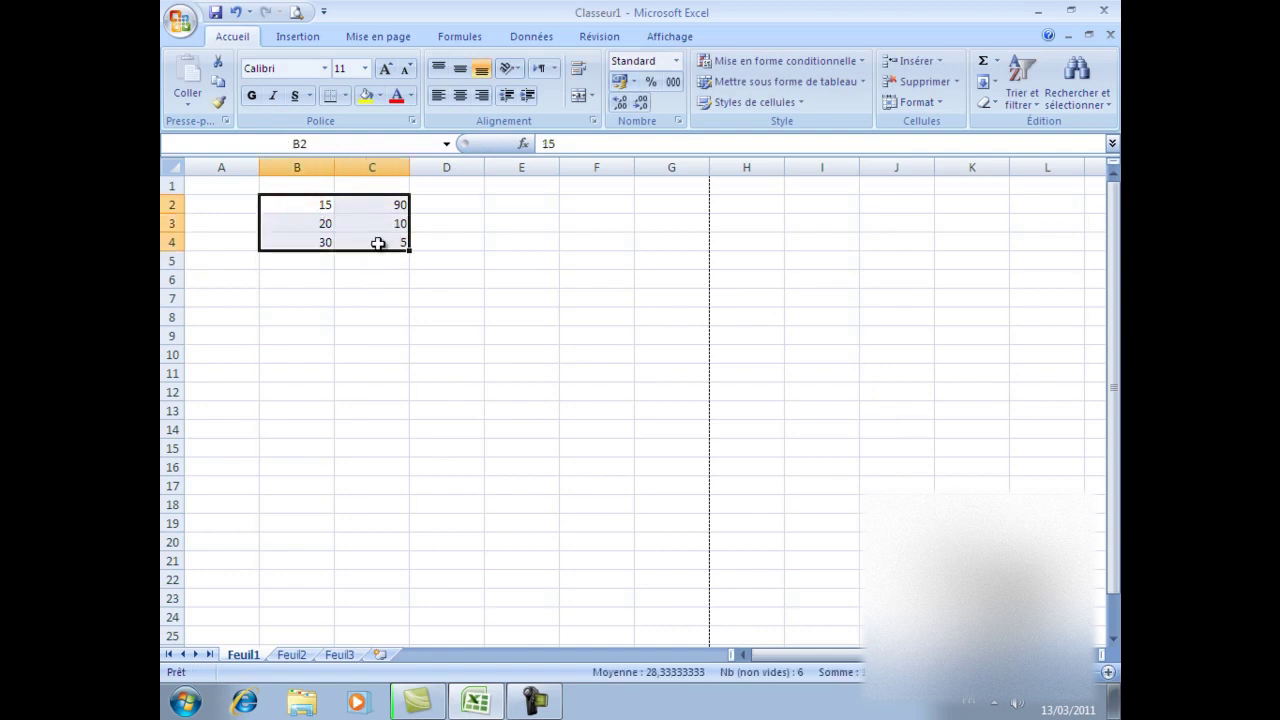
{"action": "right_click", "coordinate": [315, 208]}
{"action": "left_click", "coordinate": [358, 243]}
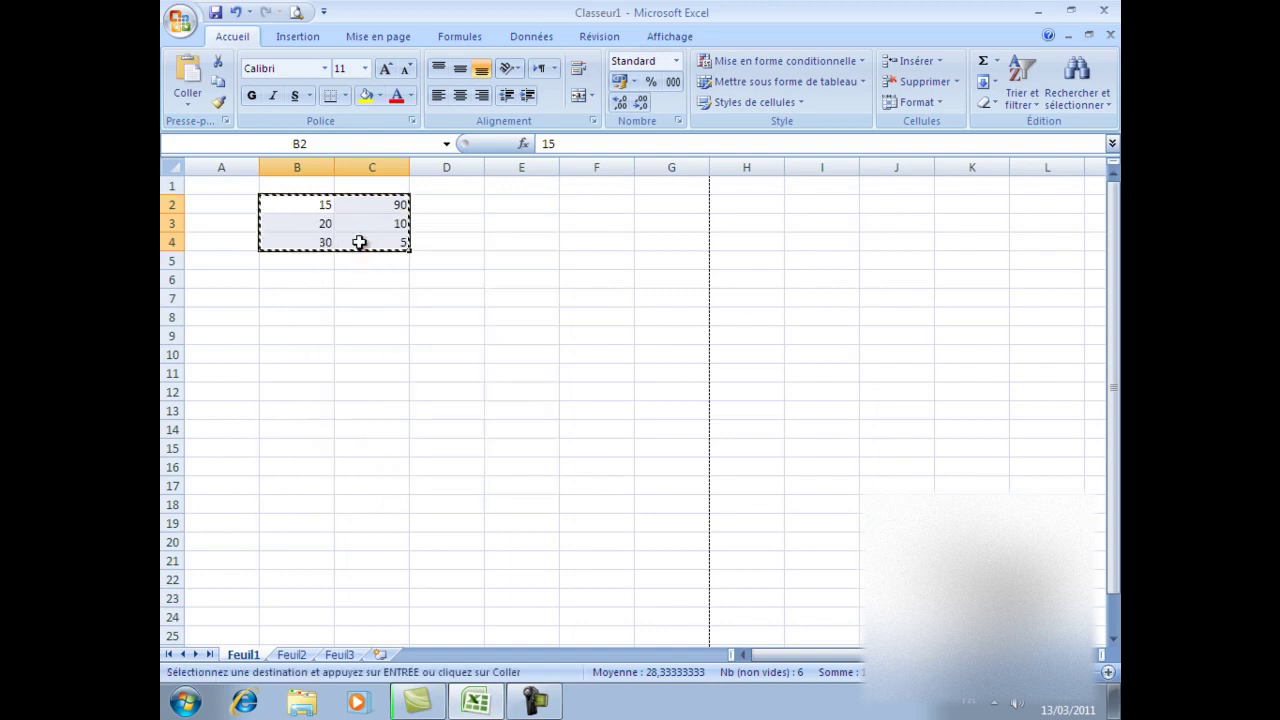
{"action": "left_click", "coordinate": [369, 299]}
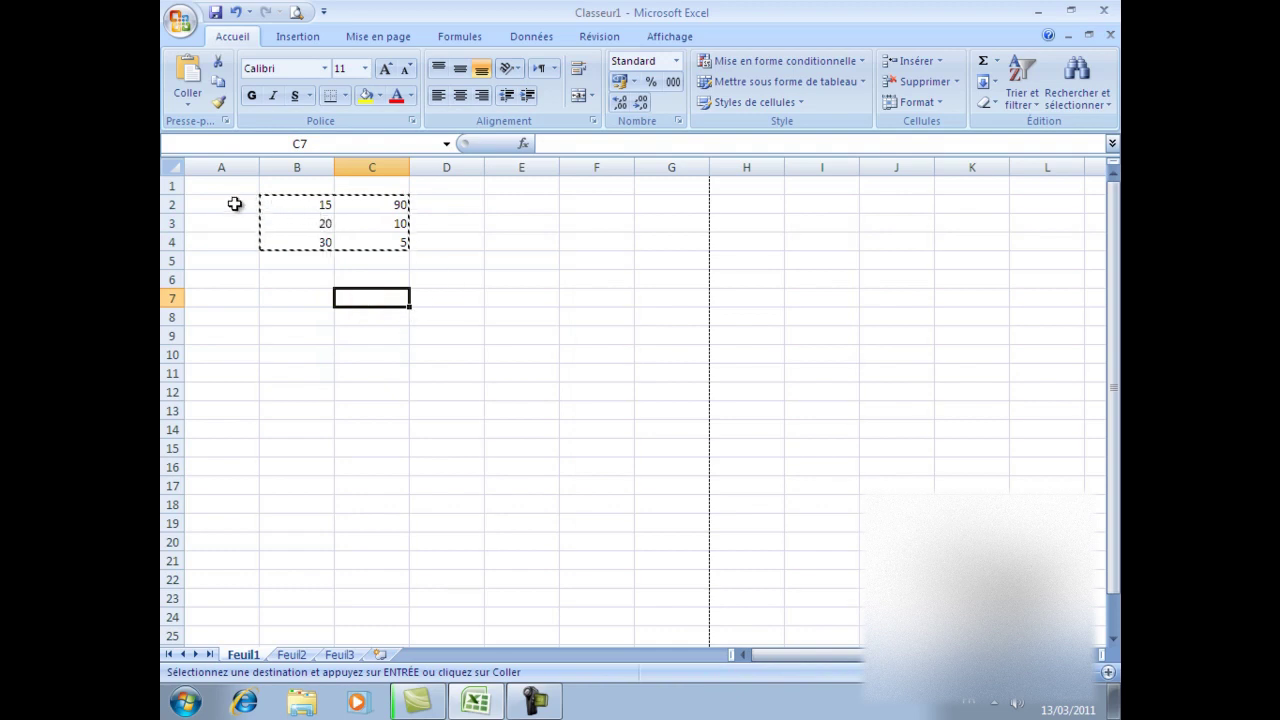
{"action": "left_click_drag", "start_coordinate": [274, 202], "coordinate": [378, 243]}
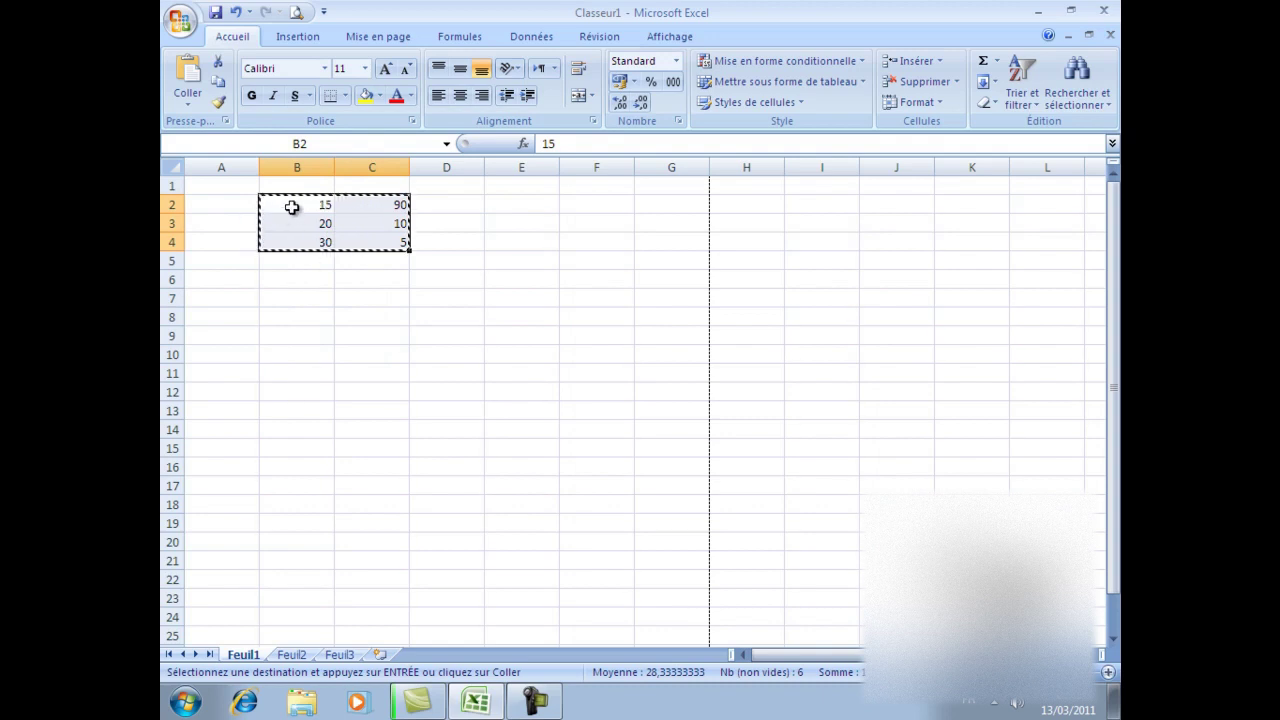
{"action": "left_click", "coordinate": [291, 204]}
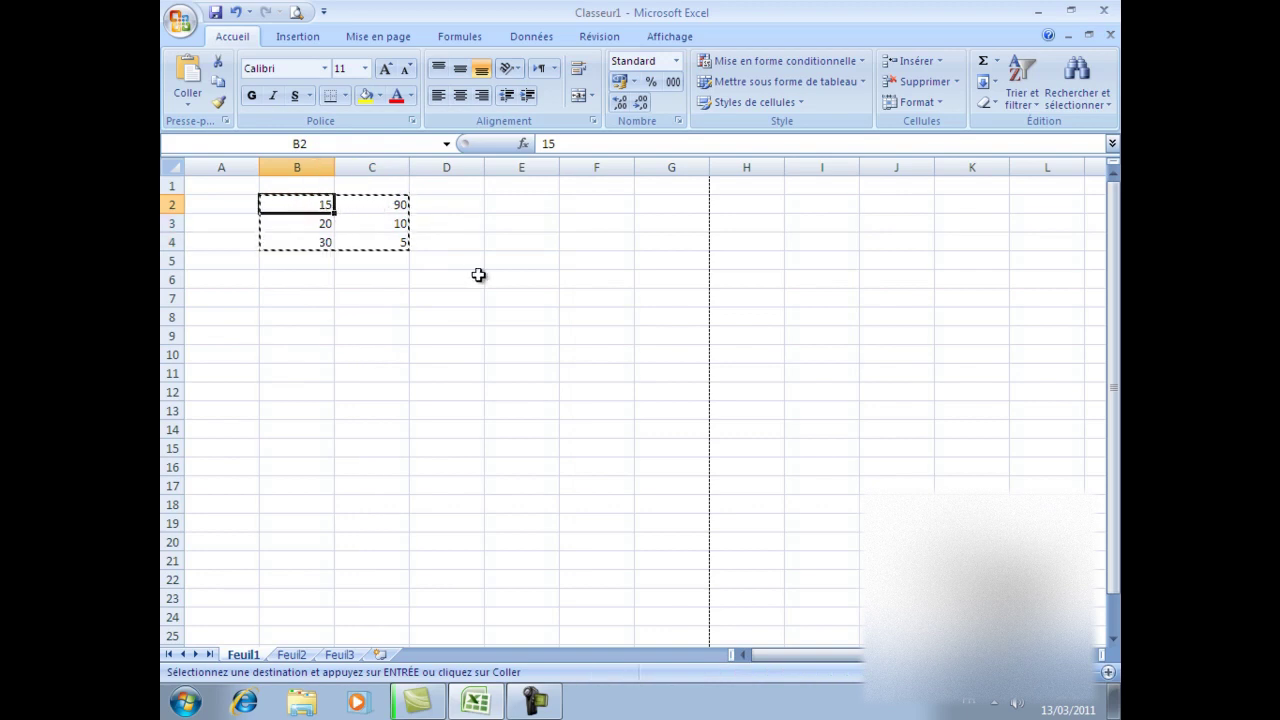
{"action": "left_click_drag", "start_coordinate": [376, 281], "coordinate": [432, 281]}
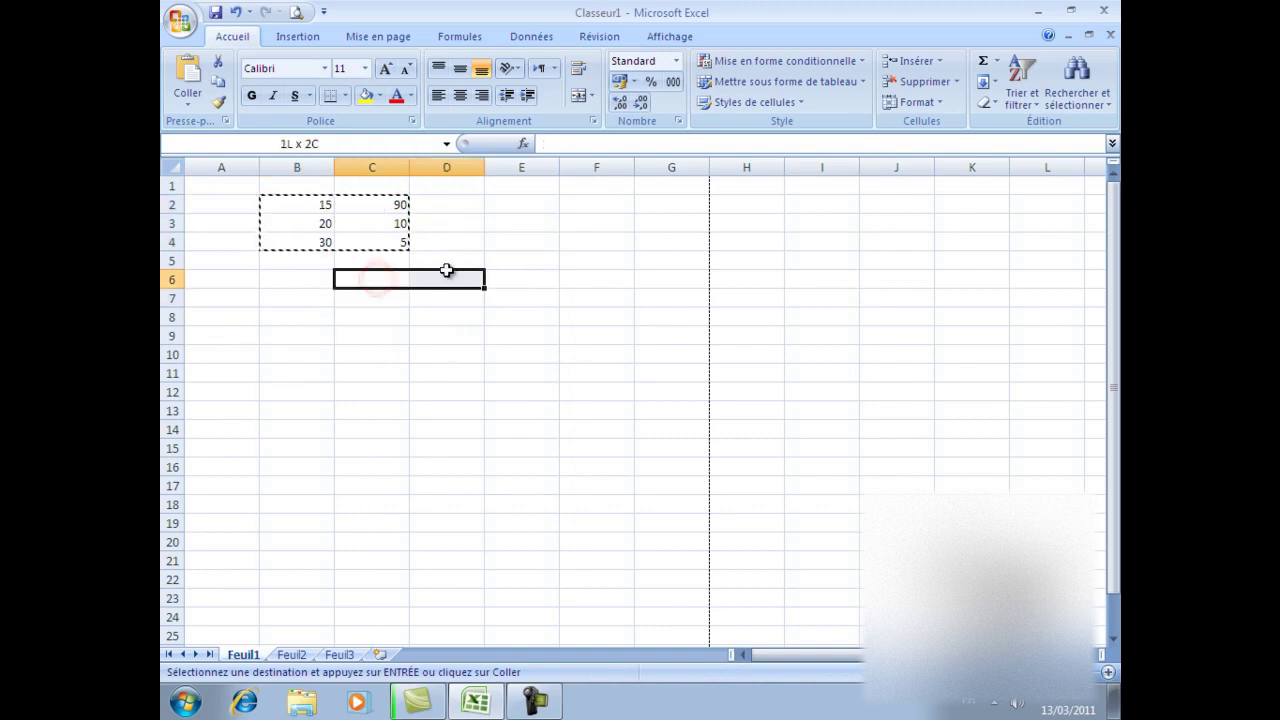
{"action": "left_click_drag", "start_coordinate": [432, 281], "coordinate": [455, 300]}
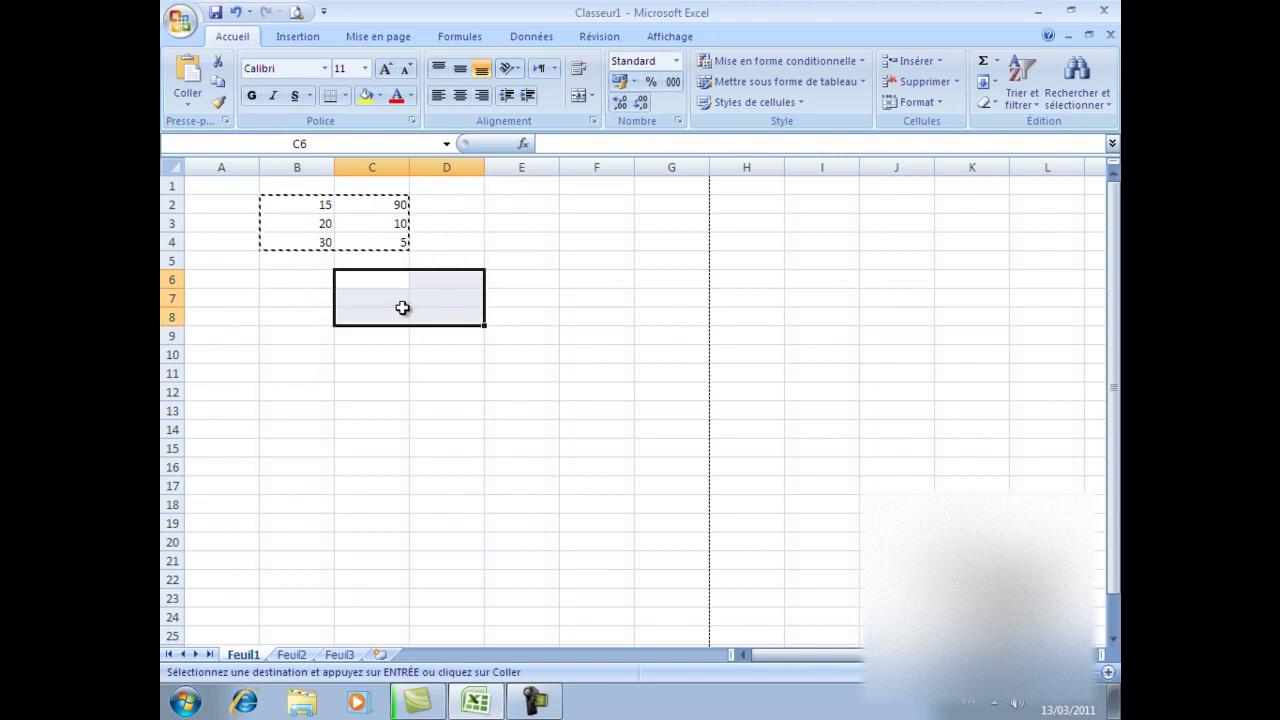
{"action": "key", "text": "ctrl+v"}
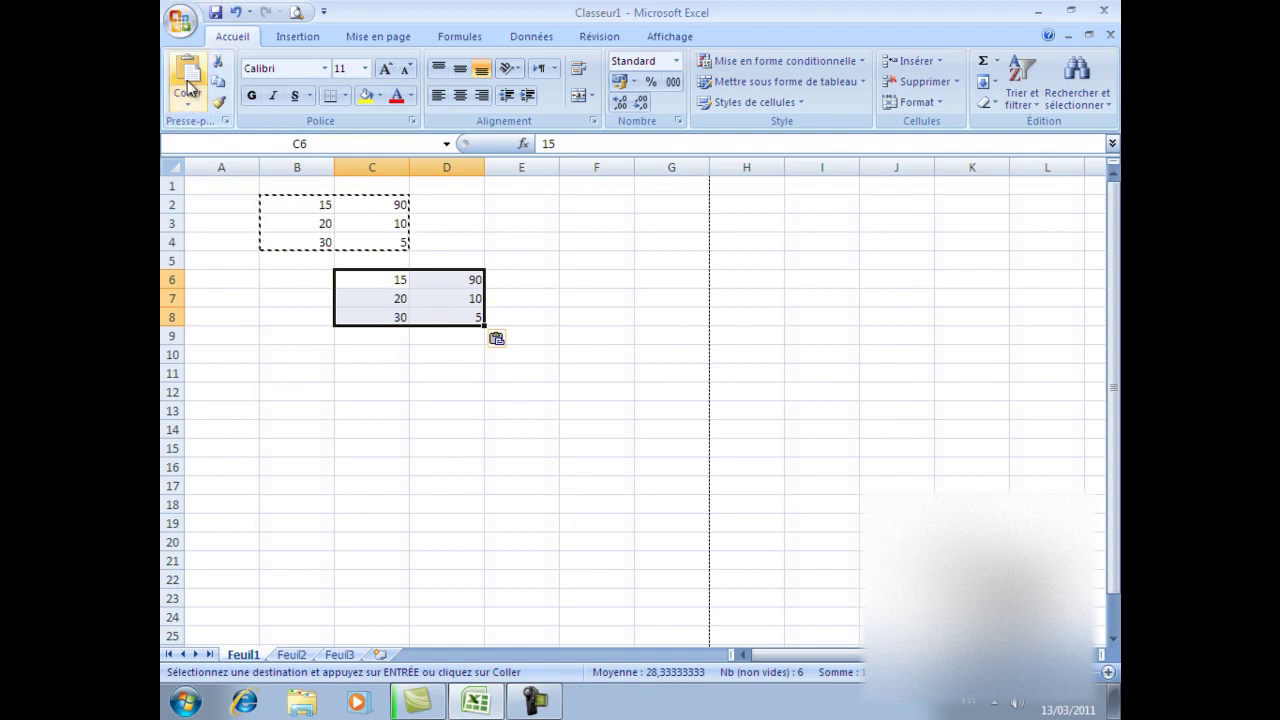
Paste another copy of the B2:C4 block into E2:F4 with Coller
{"action": "left_click", "coordinate": [371, 355]}
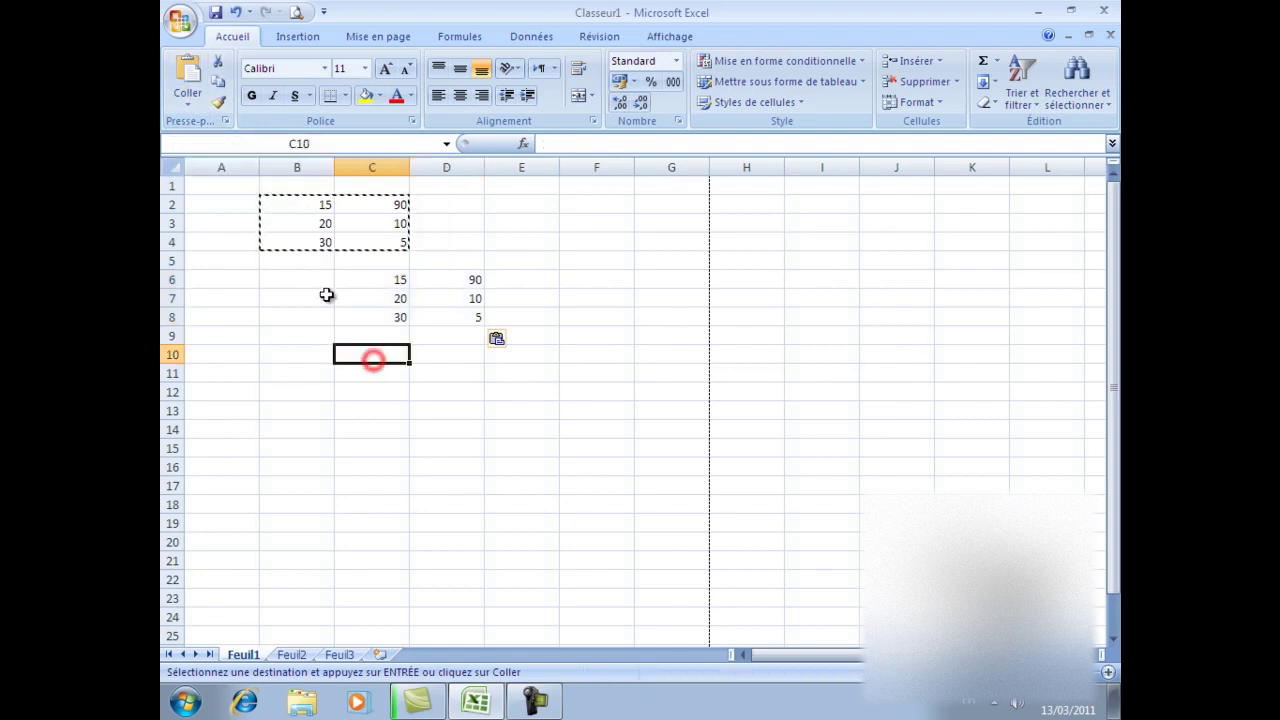
{"action": "left_click", "coordinate": [318, 277]}
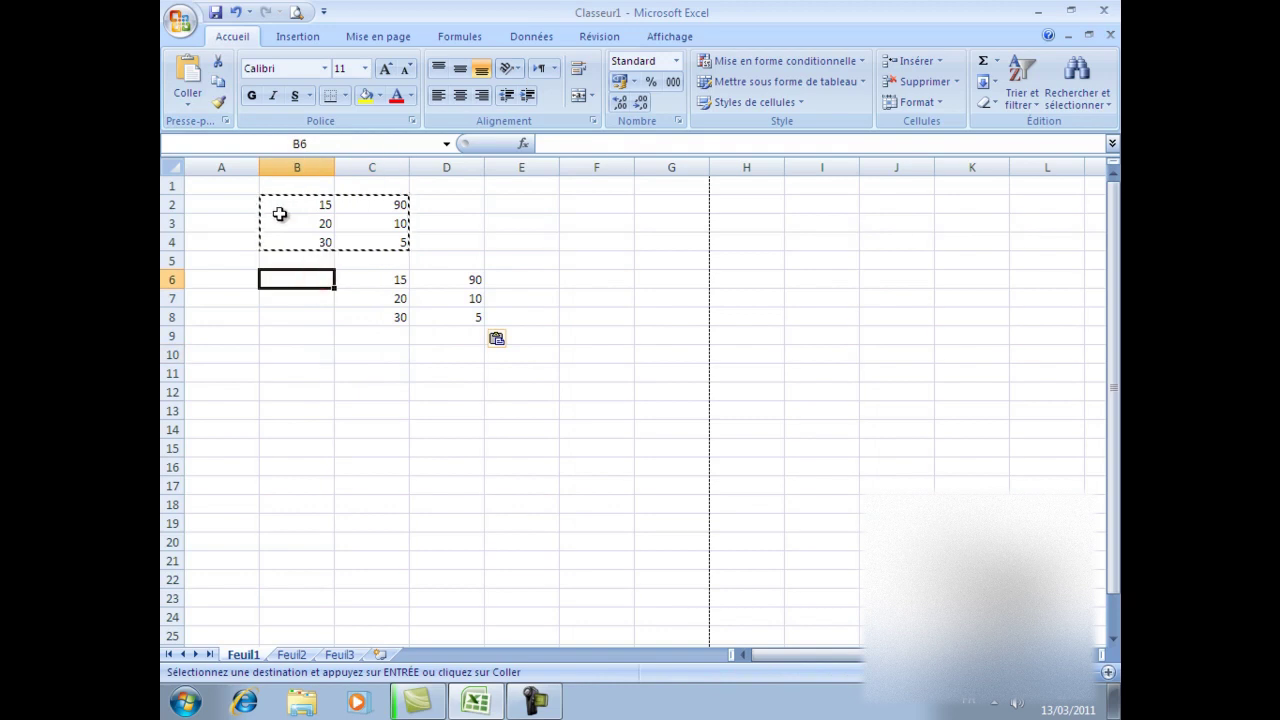
{"action": "left_click_drag", "start_coordinate": [291, 201], "coordinate": [389, 243]}
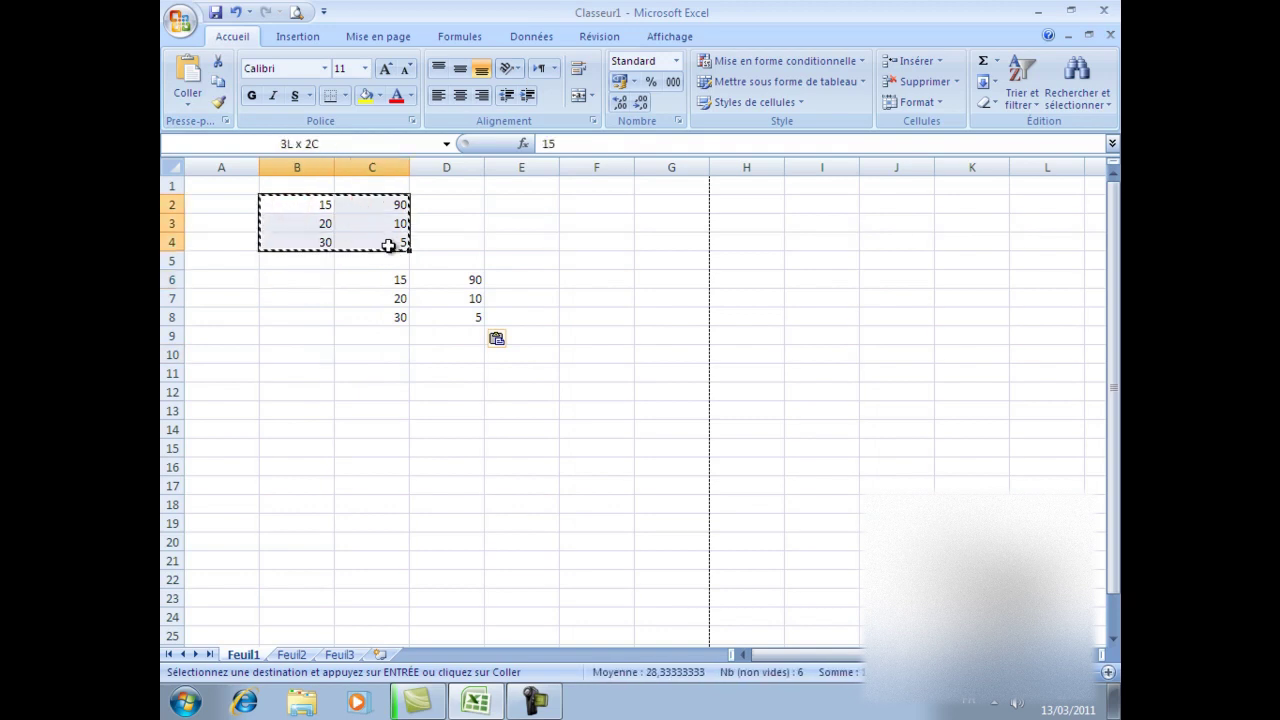
{"action": "left_click", "coordinate": [281, 207]}
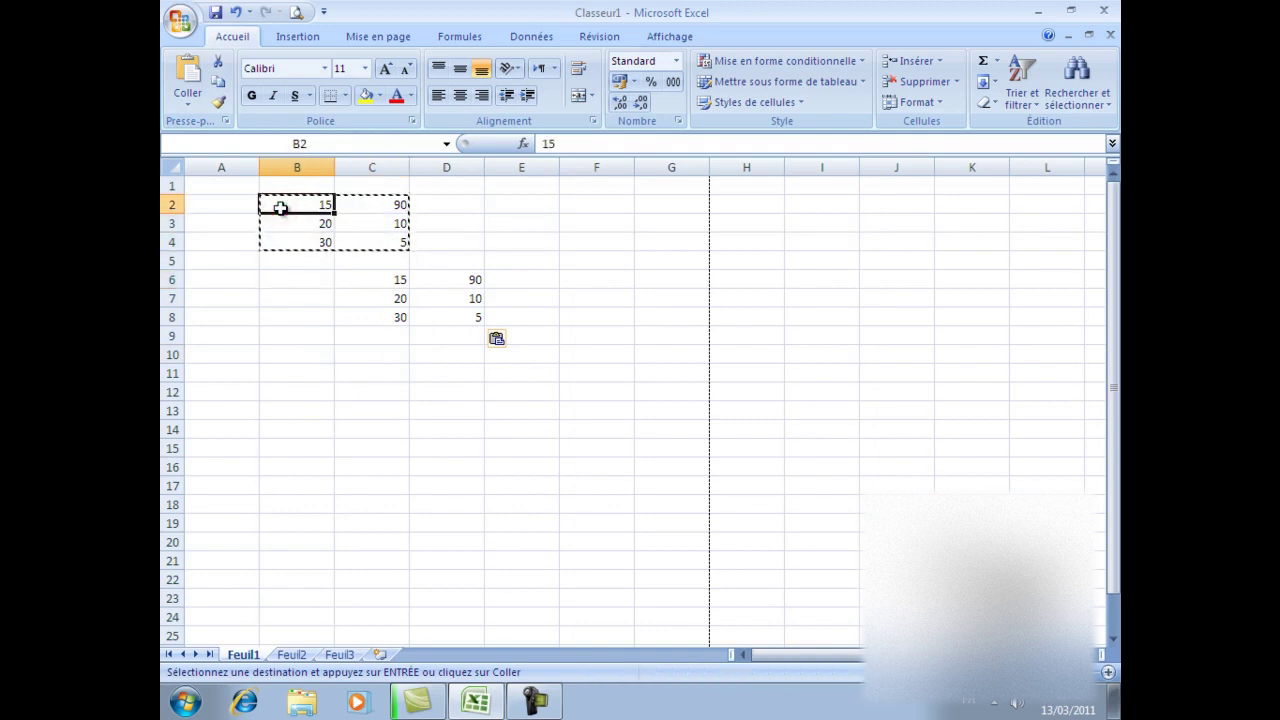
{"action": "left_click_drag", "start_coordinate": [365, 205], "coordinate": [311, 244]}
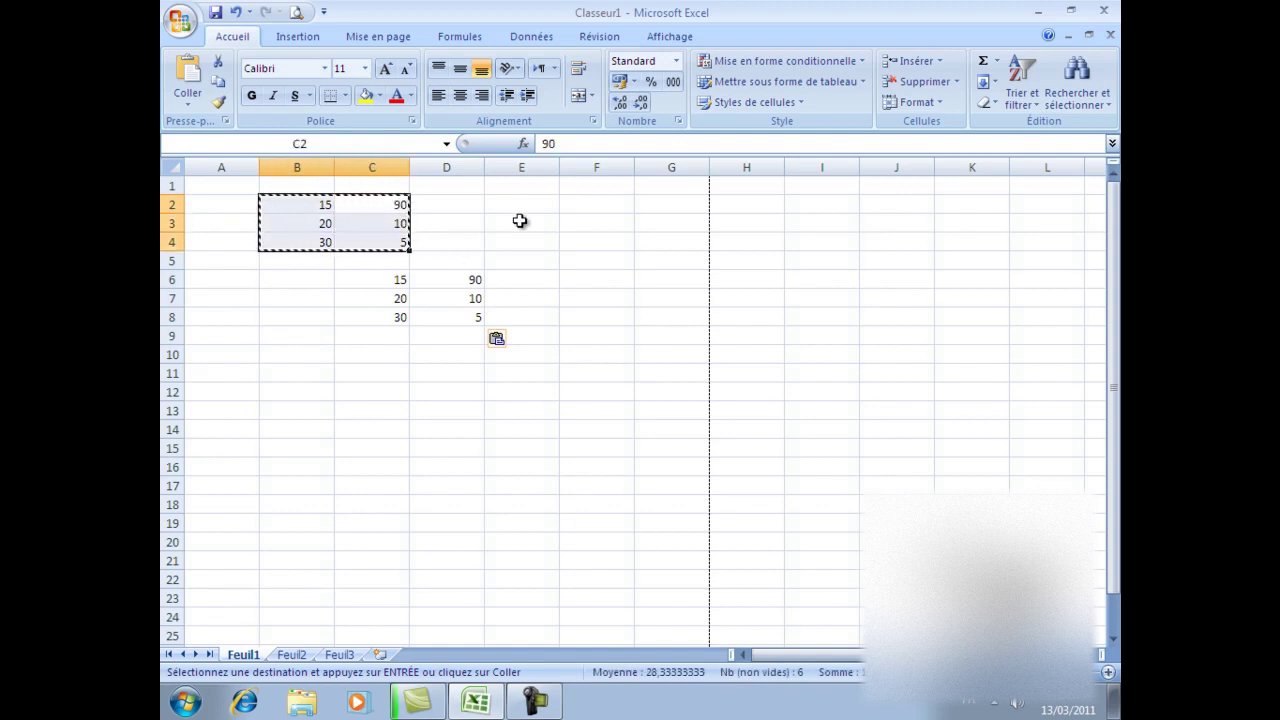
{"action": "mouse_move", "coordinate": [508, 205]}
{"action": "left_mouse_down"}
{"action": "mouse_move", "coordinate": [518, 228]}
{"action": "mouse_move", "coordinate": [612, 240]}
{"action": "left_mouse_up"}
{"action": "left_click", "coordinate": [186, 67]}
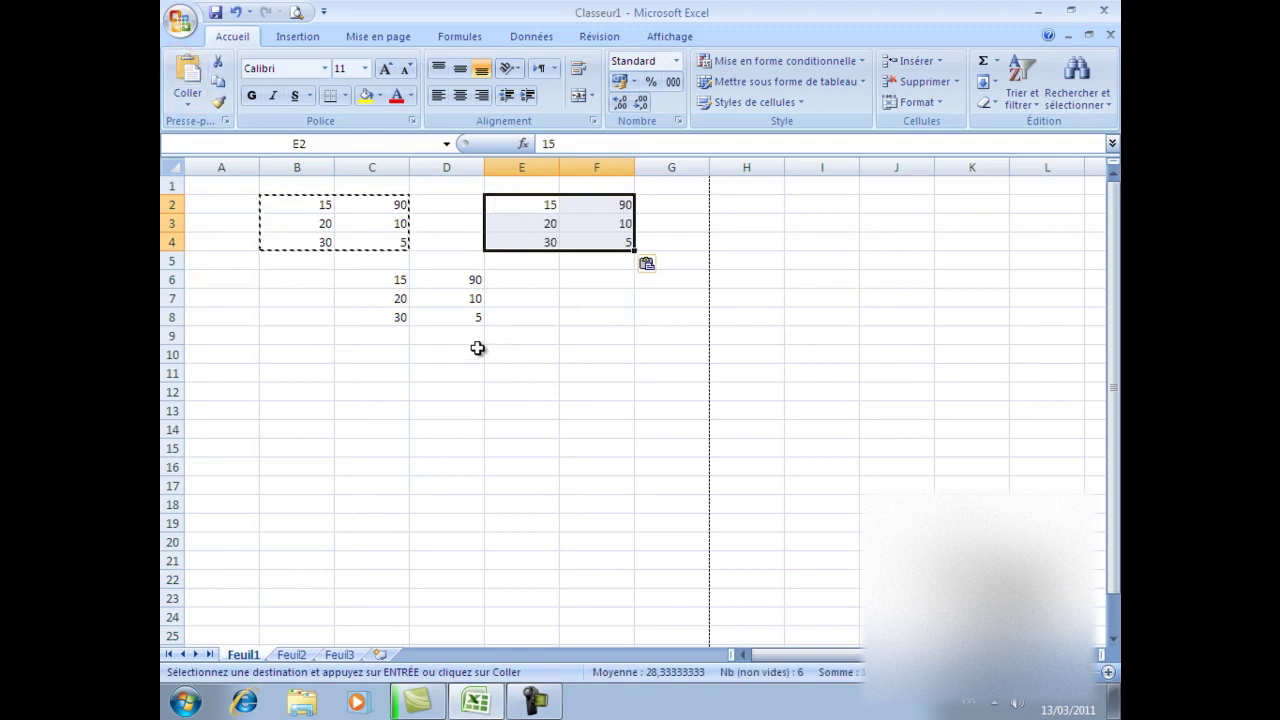
{"action": "left_click", "coordinate": [596, 372]}
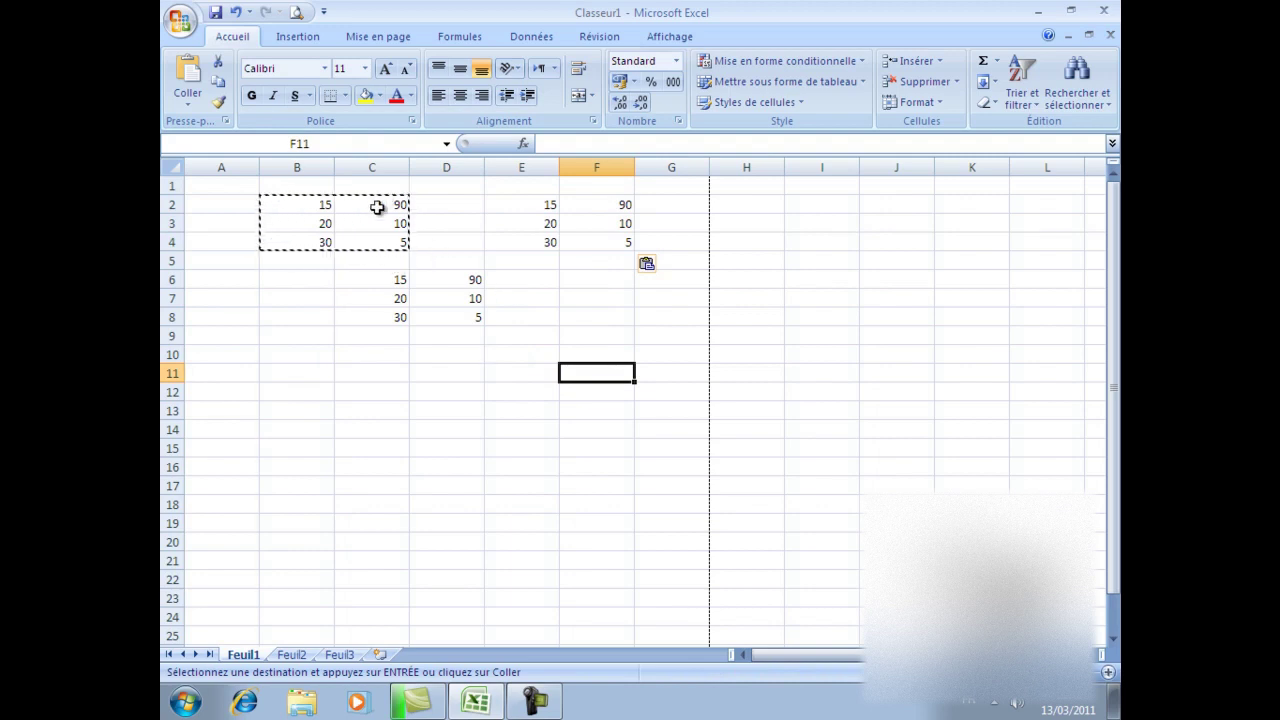
Copy B2:C4 with Ctrl+C and paste it starting at F8
{"action": "double_click", "coordinate": [306, 279]}
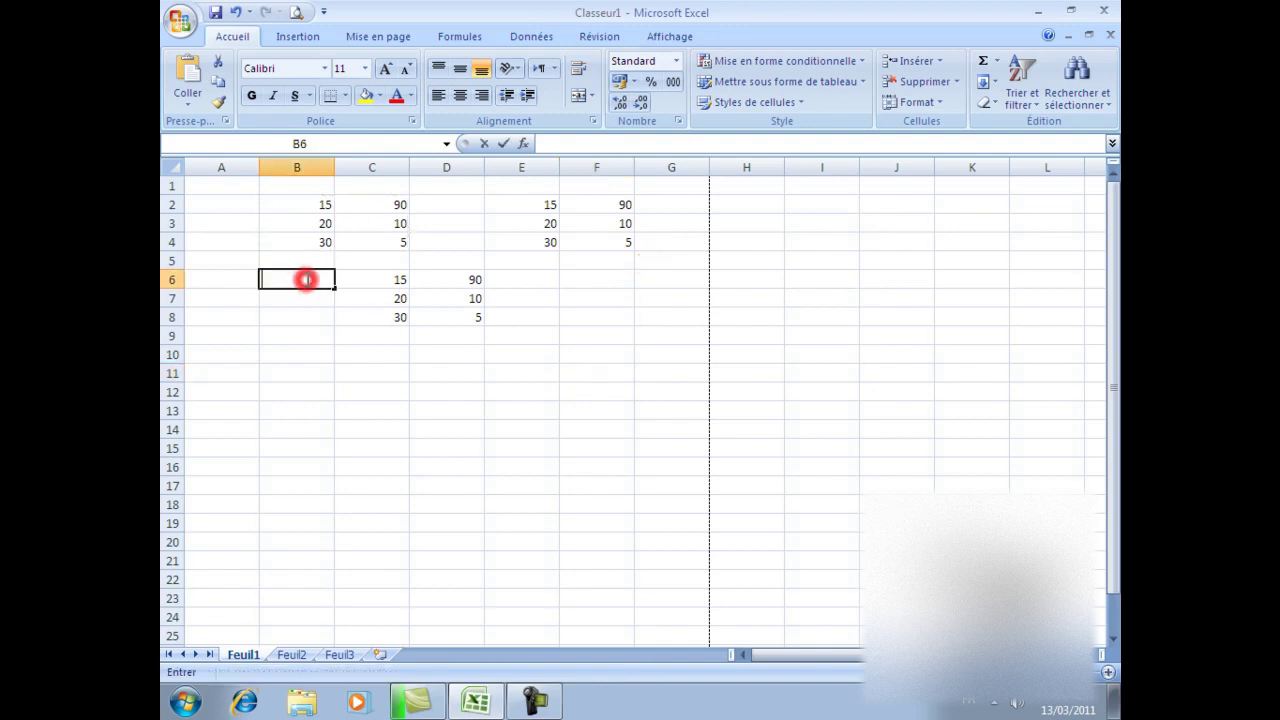
{"action": "left_click", "coordinate": [307, 205]}
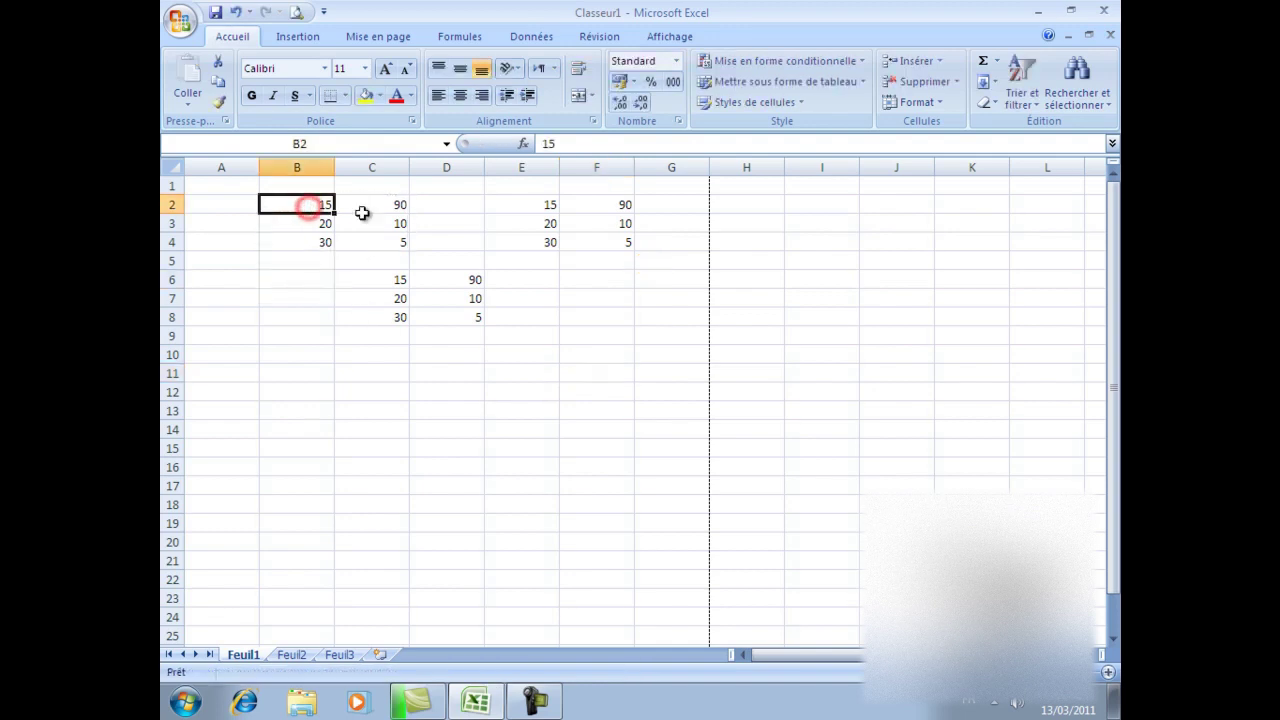
{"action": "left_click_drag", "start_coordinate": [409, 246], "coordinate": [304, 208]}
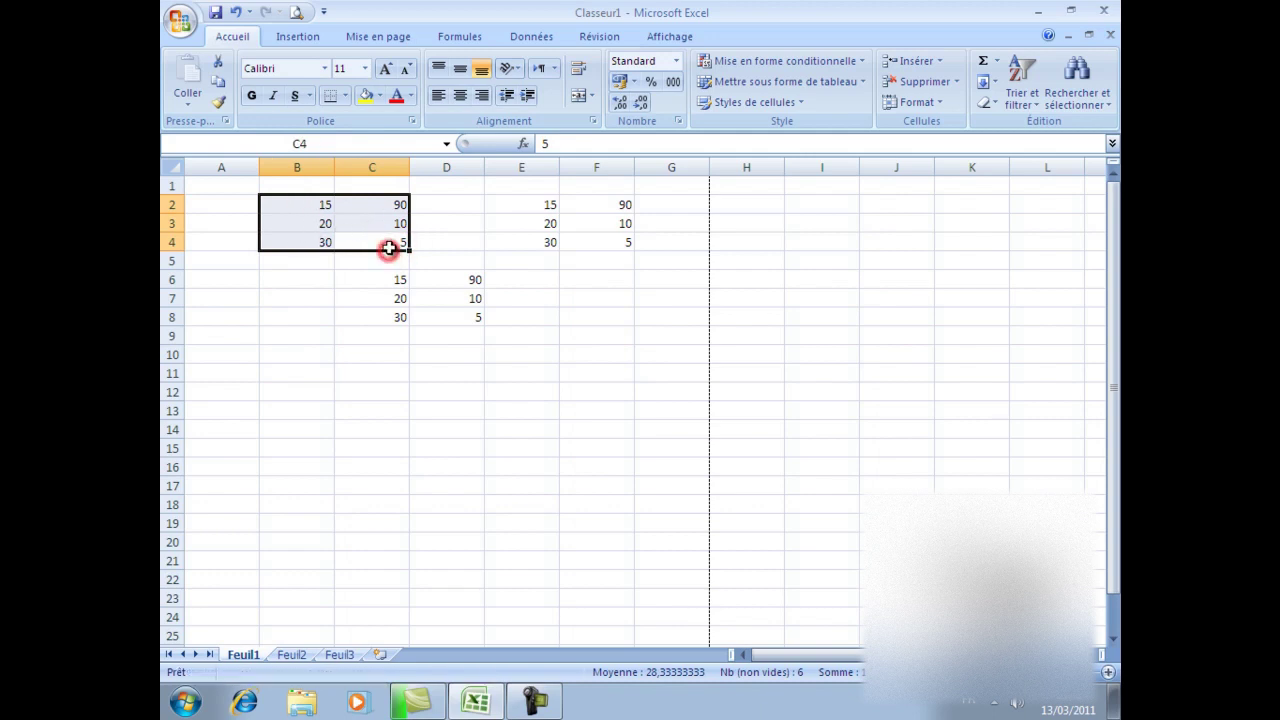
{"action": "left_click", "coordinate": [358, 236]}
{"action": "left_click_drag", "start_coordinate": [307, 203], "coordinate": [395, 243]}
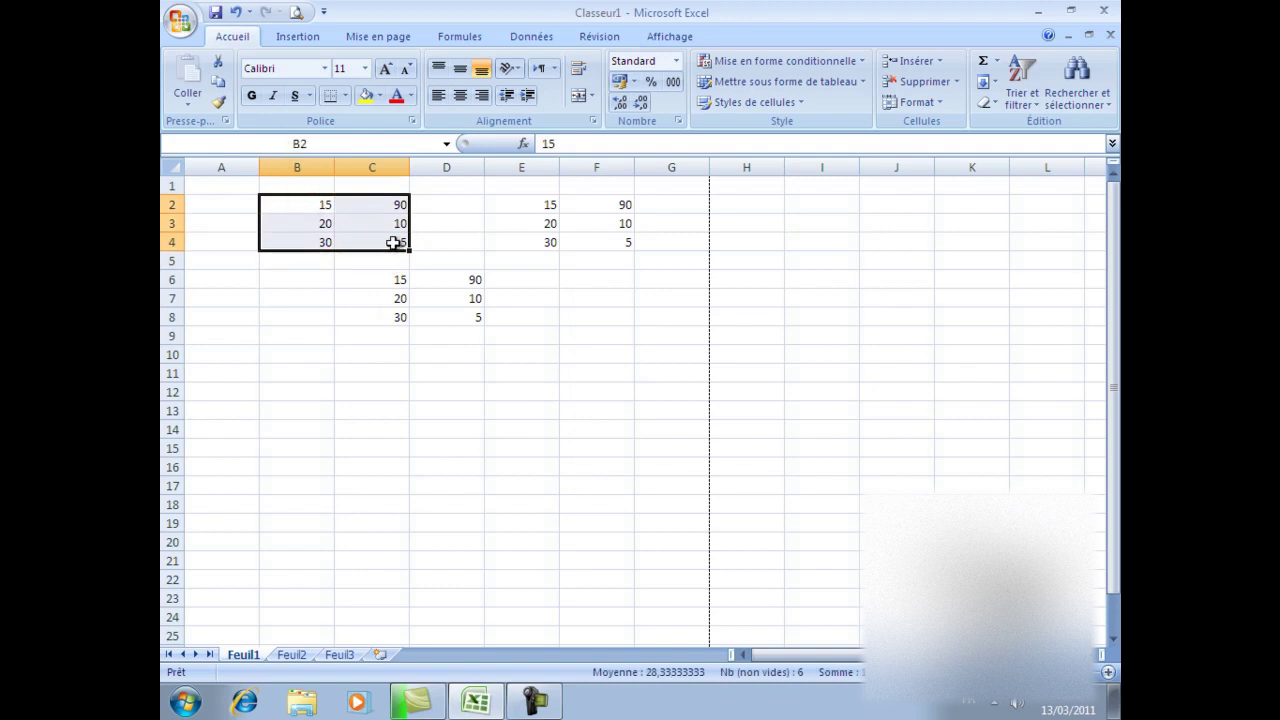
{"action": "key", "text": "ctrl+c"}
{"action": "left_click", "coordinate": [375, 297]}
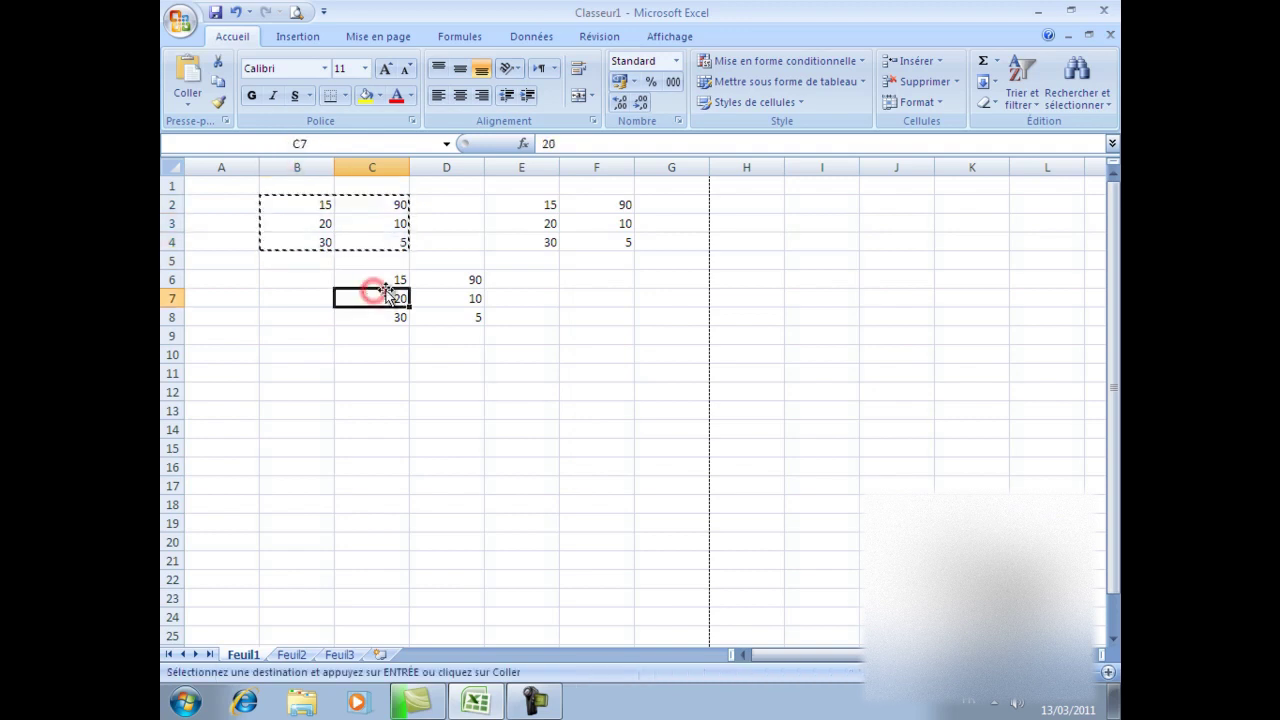
{"action": "left_click", "coordinate": [586, 317]}
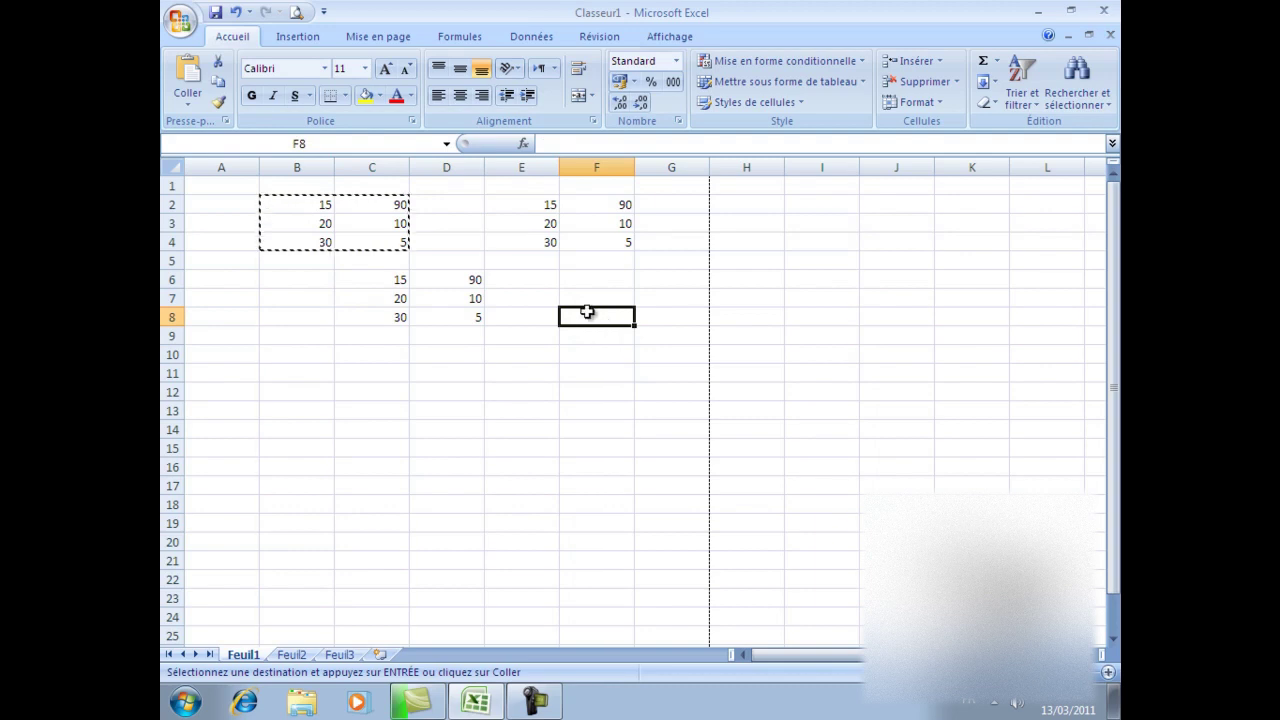
{"action": "key", "text": "ctrl+v"}
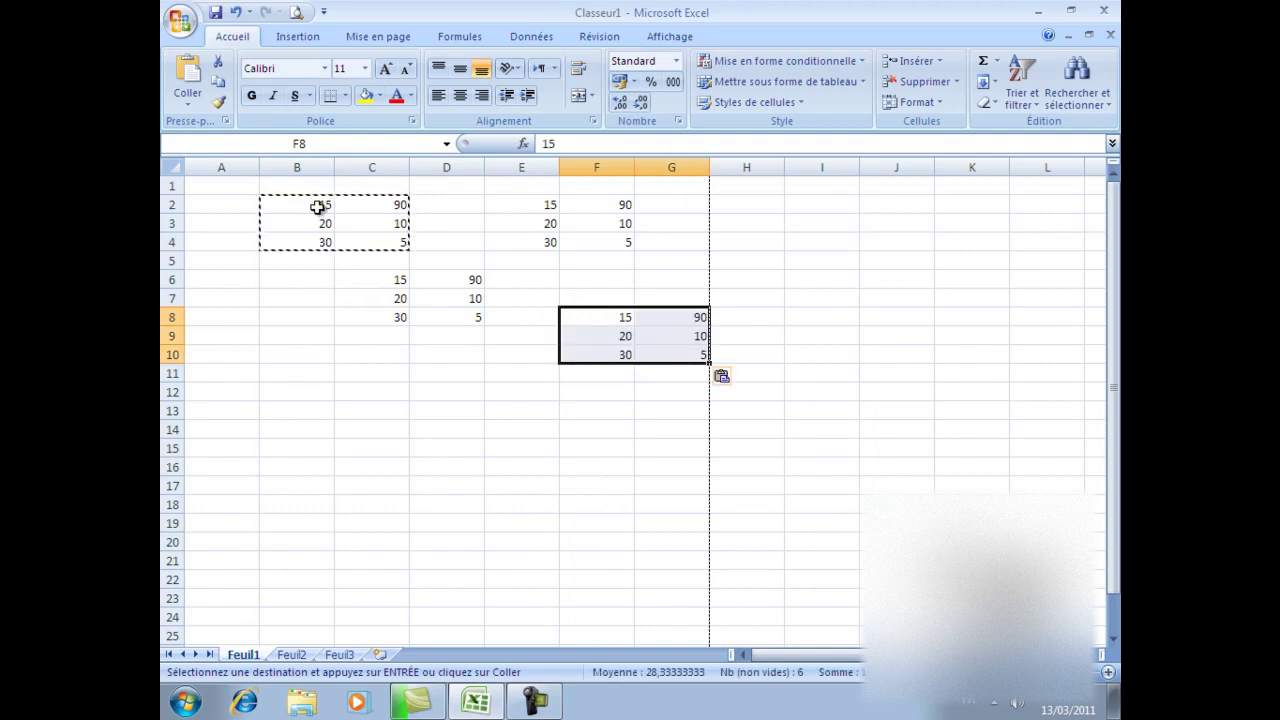
Copy the original B2:C4 block again and select B11:C13 as the target
{"action": "double_click", "coordinate": [590, 318]}
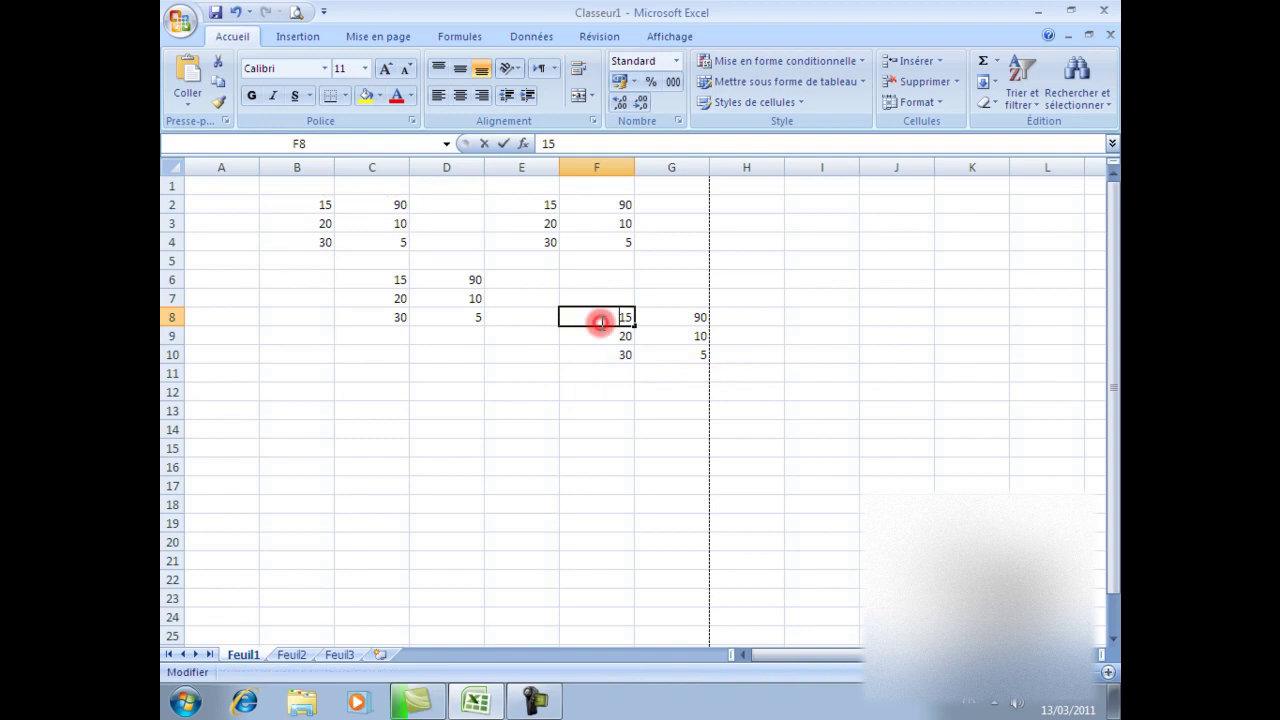
{"action": "left_click_drag", "start_coordinate": [700, 352], "coordinate": [602, 320]}
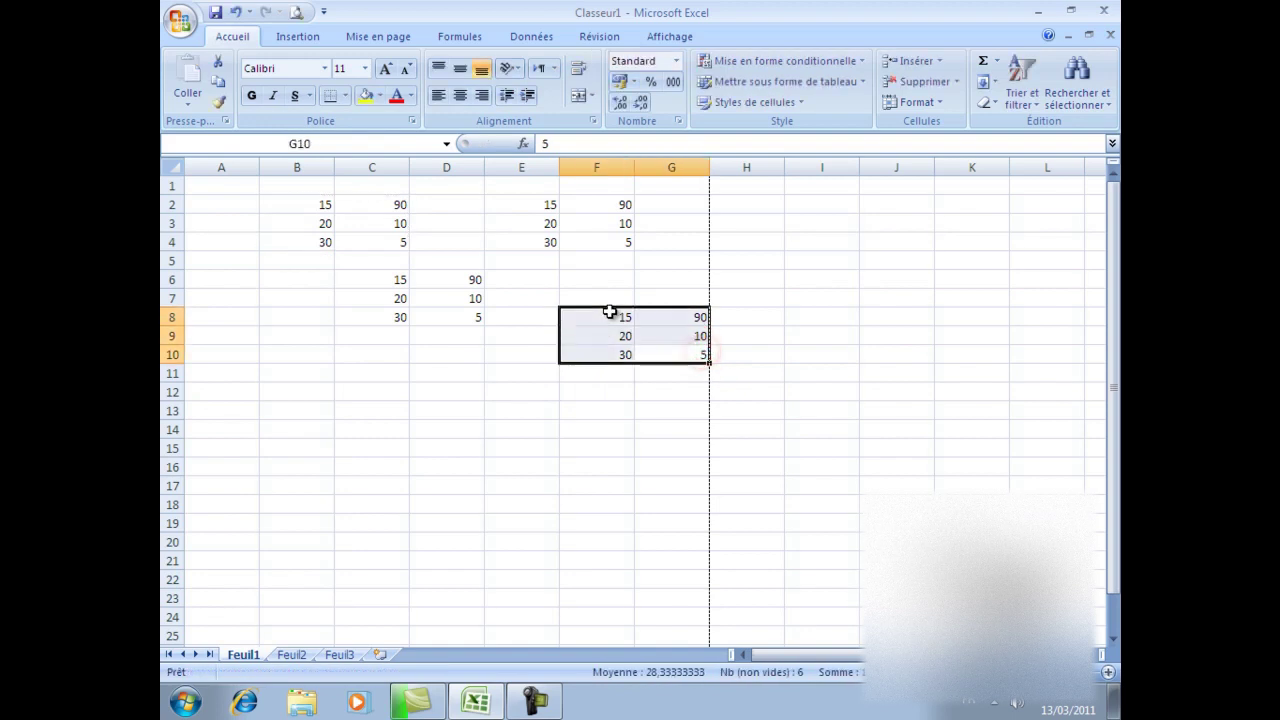
{"action": "left_click", "coordinate": [602, 320]}
{"action": "left_click", "coordinate": [704, 356]}
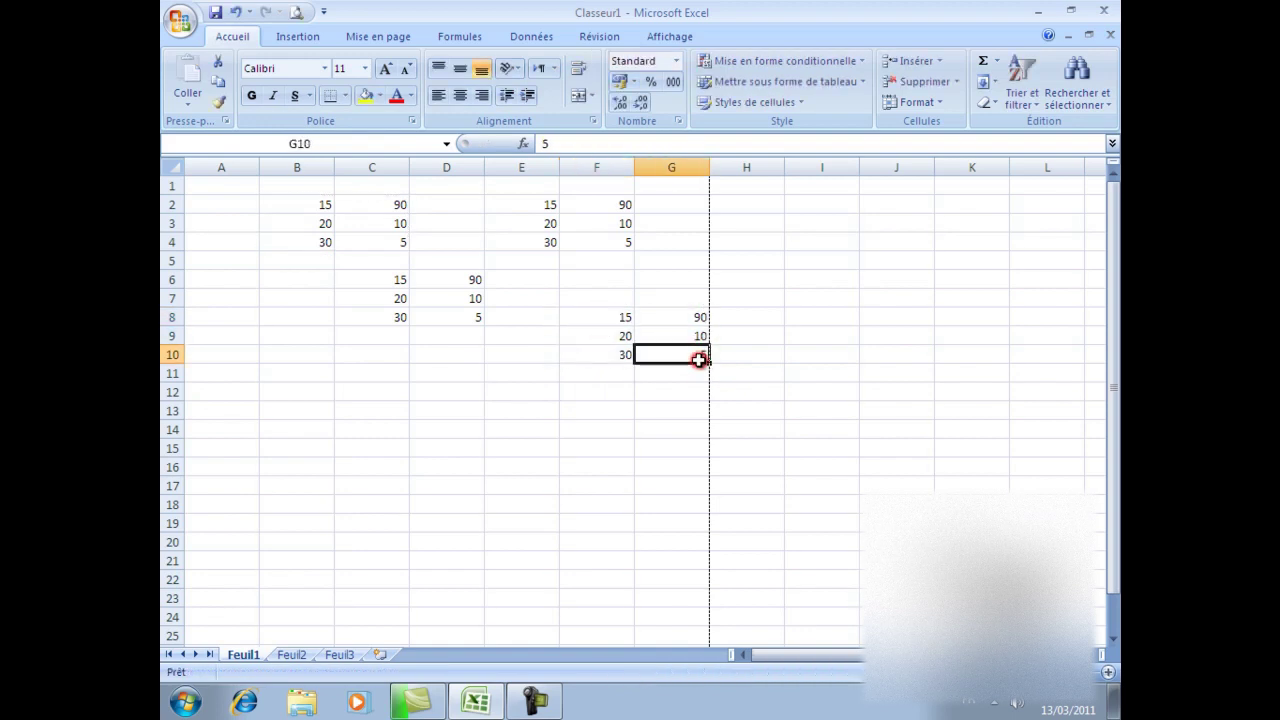
{"action": "left_click_drag", "start_coordinate": [402, 243], "coordinate": [318, 200]}
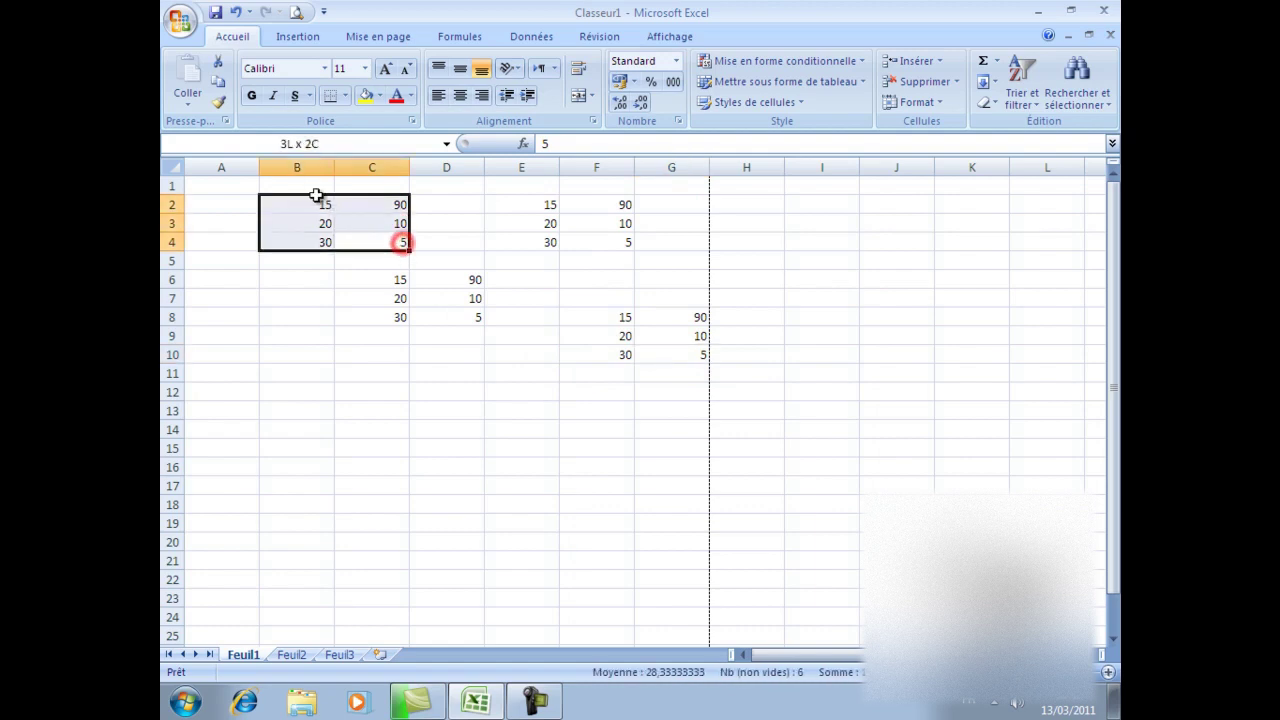
{"action": "key", "text": "ctrl+c"}
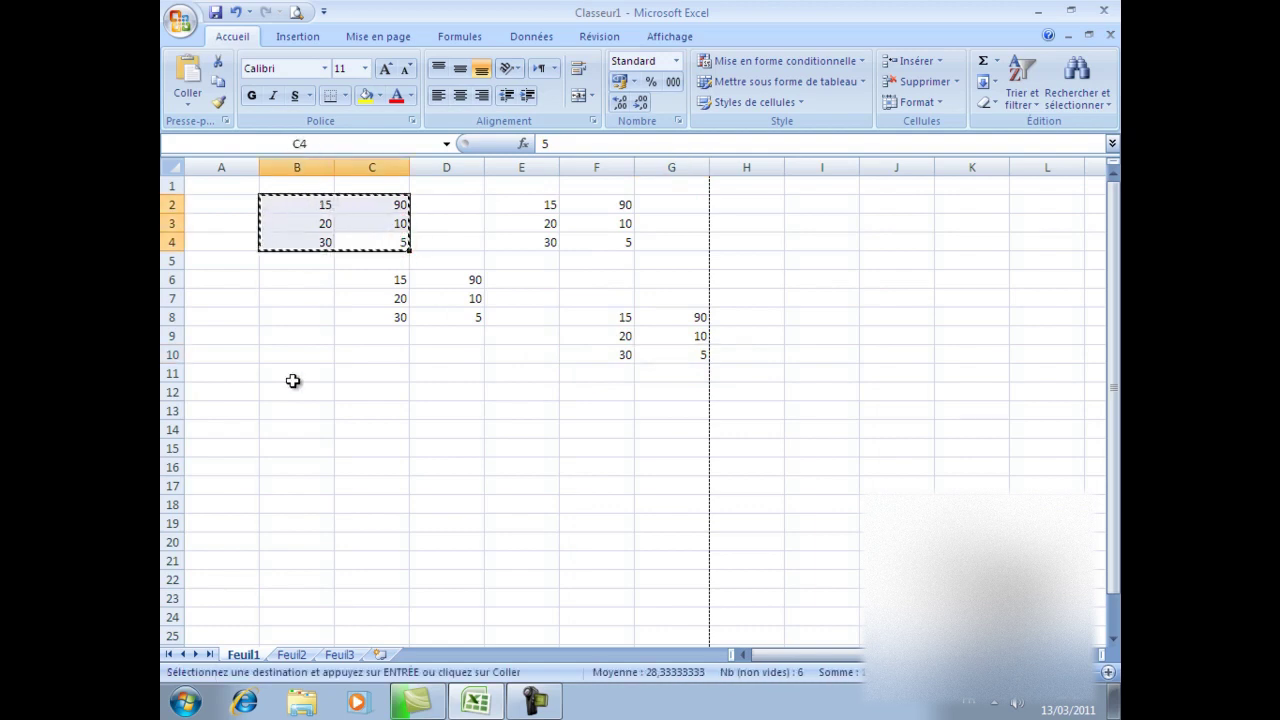
{"action": "left_click_drag", "start_coordinate": [272, 371], "coordinate": [348, 405]}
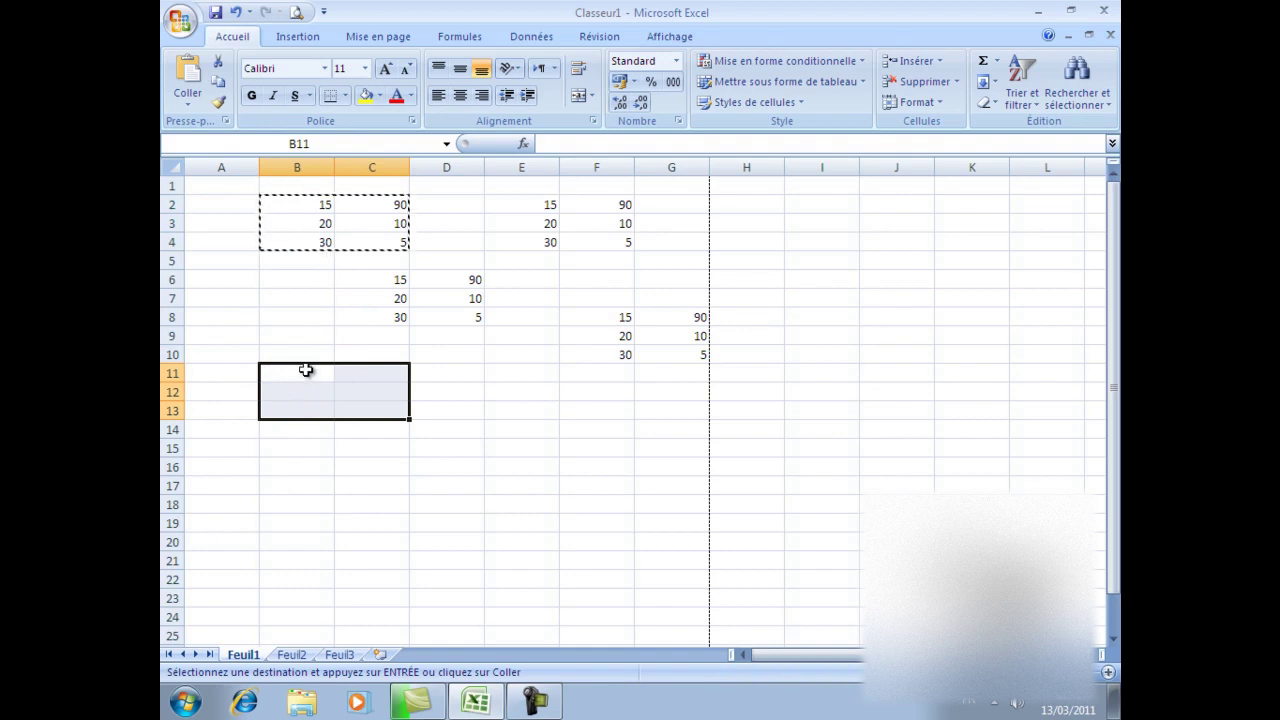
Paste the copied block into B11:C13 and again starting at E12
{"action": "left_click", "coordinate": [189, 76]}
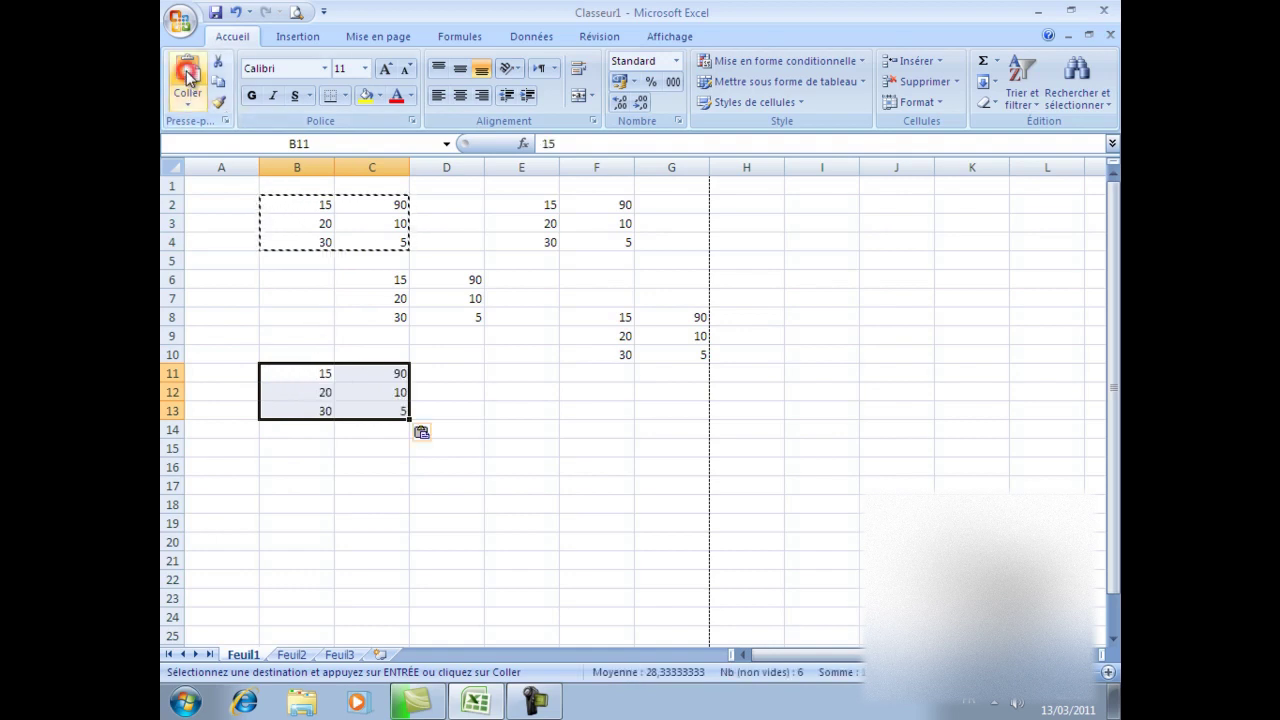
{"action": "left_click", "coordinate": [502, 392]}
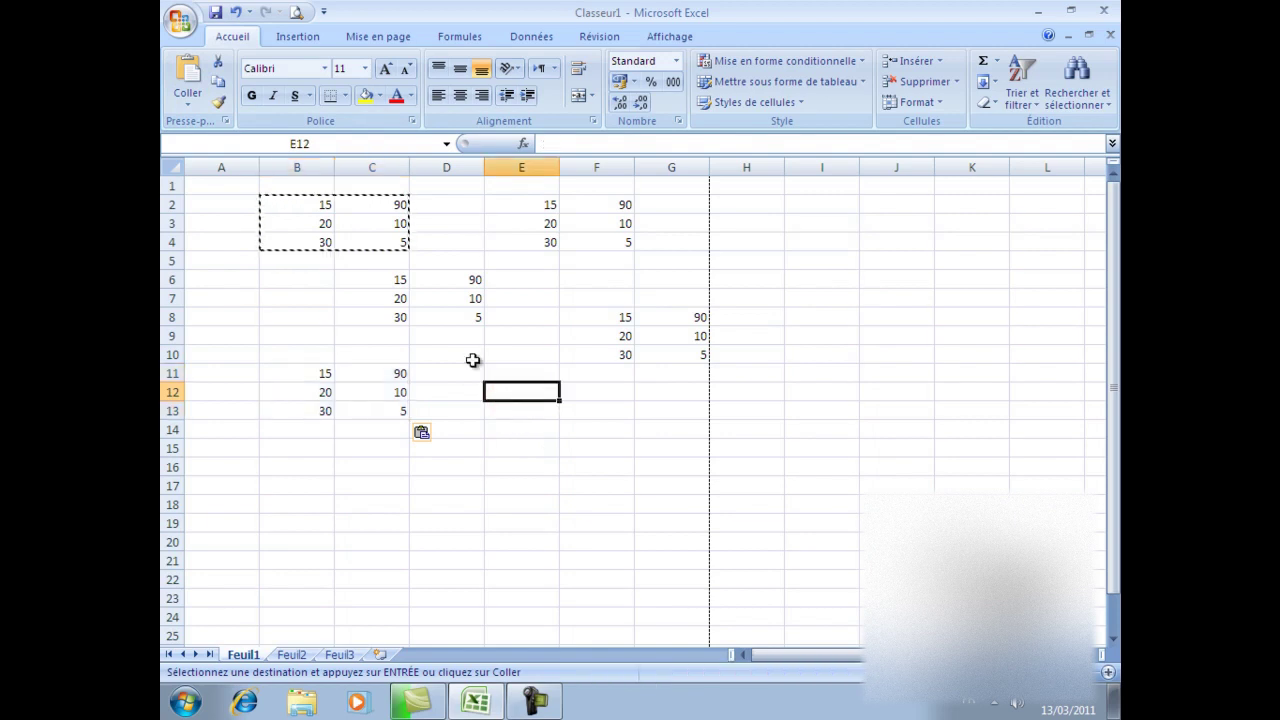
{"action": "left_click", "coordinate": [184, 72]}
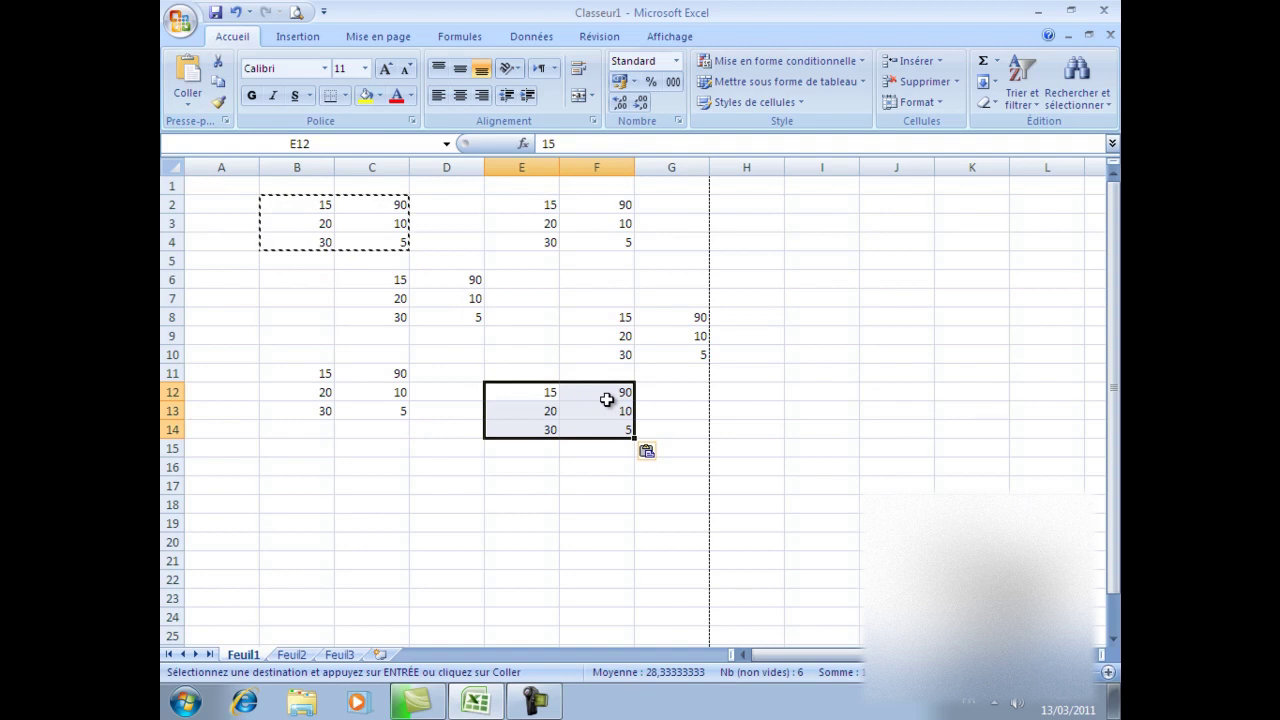
{"action": "left_click", "coordinate": [537, 335]}
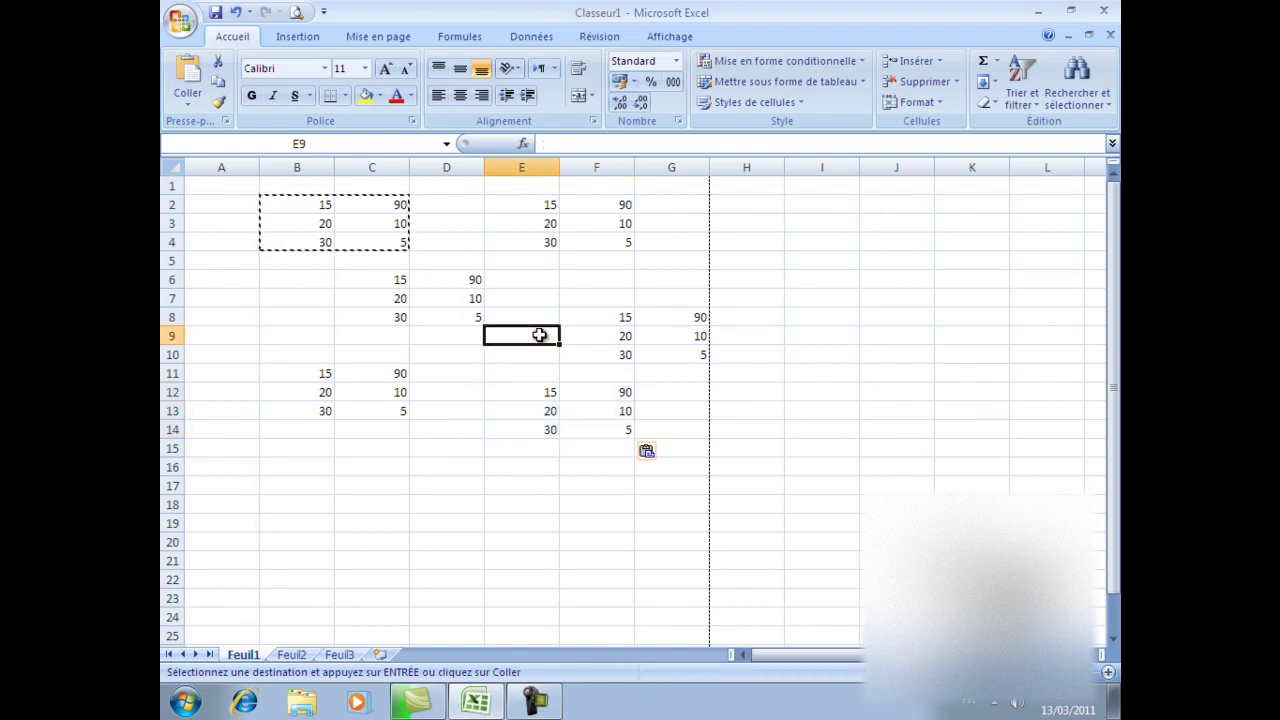
{"action": "double_click", "coordinate": [523, 278]}
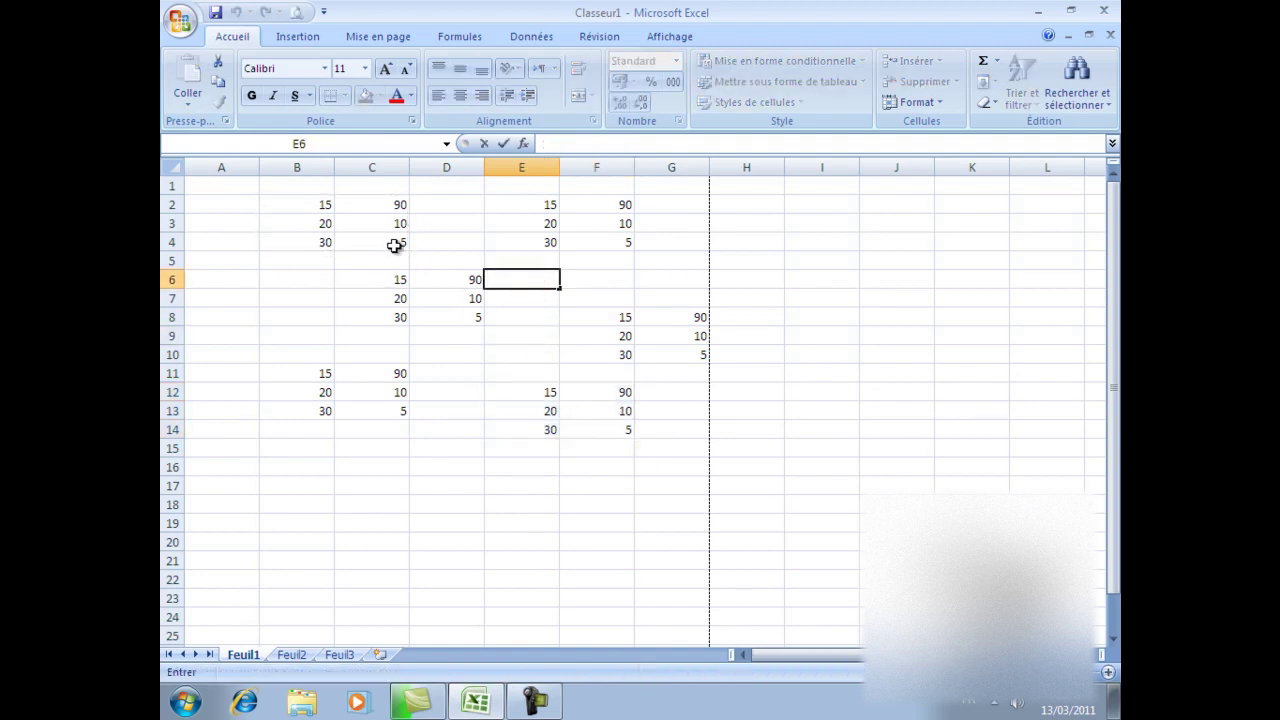
{"action": "left_click_drag", "start_coordinate": [311, 207], "coordinate": [373, 256]}
{"action": "key", "text": "ctrl+c"}
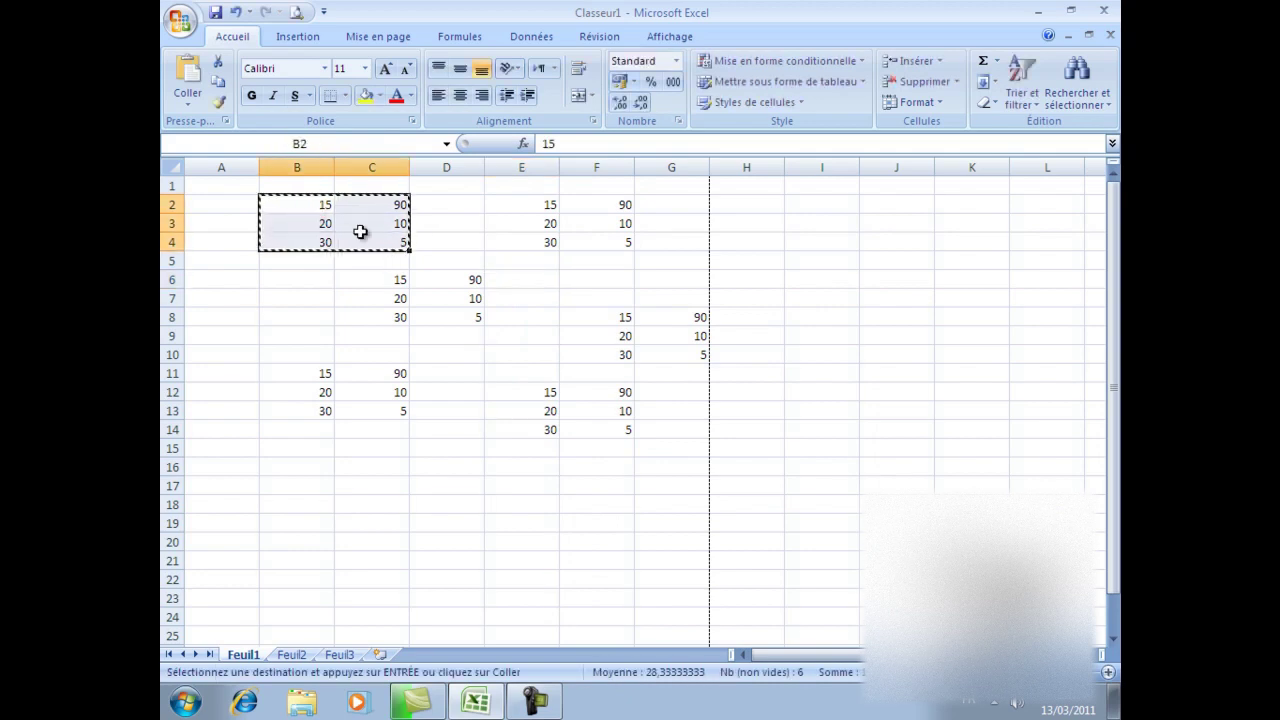
{"action": "left_click", "coordinate": [310, 280]}
{"action": "double_click", "coordinate": [294, 449]}
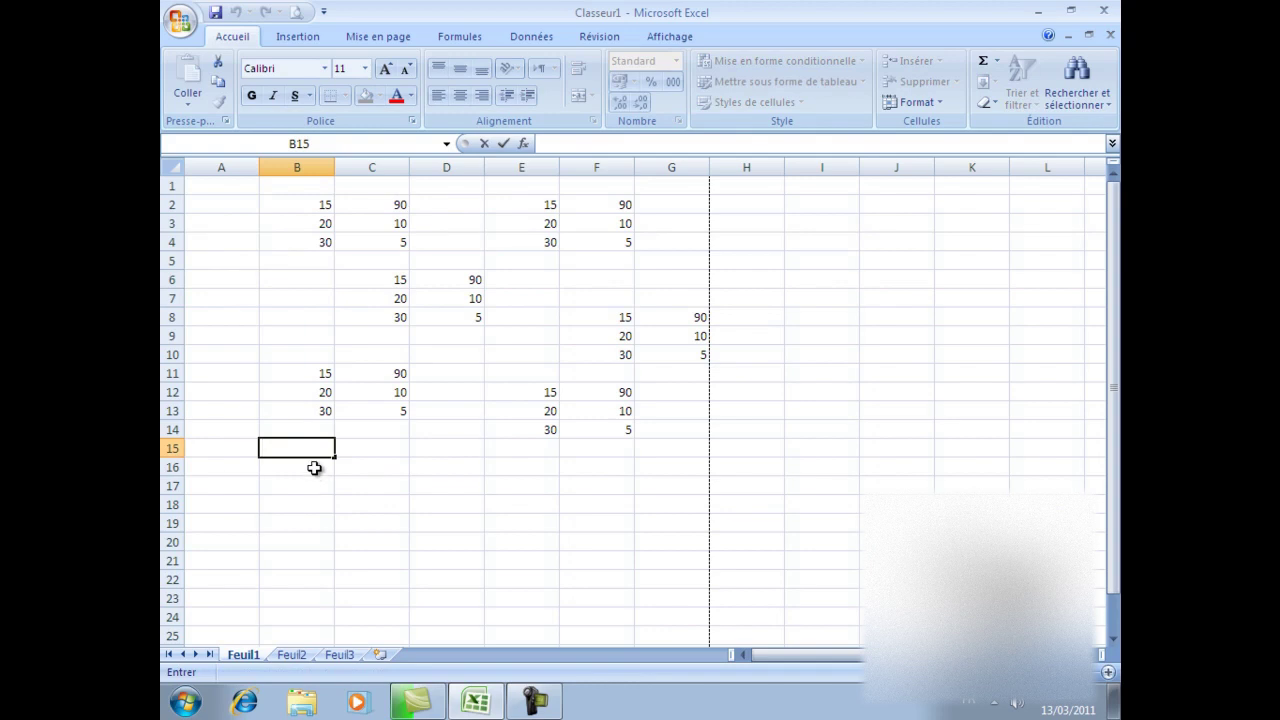
{"action": "left_click", "coordinate": [365, 442]}
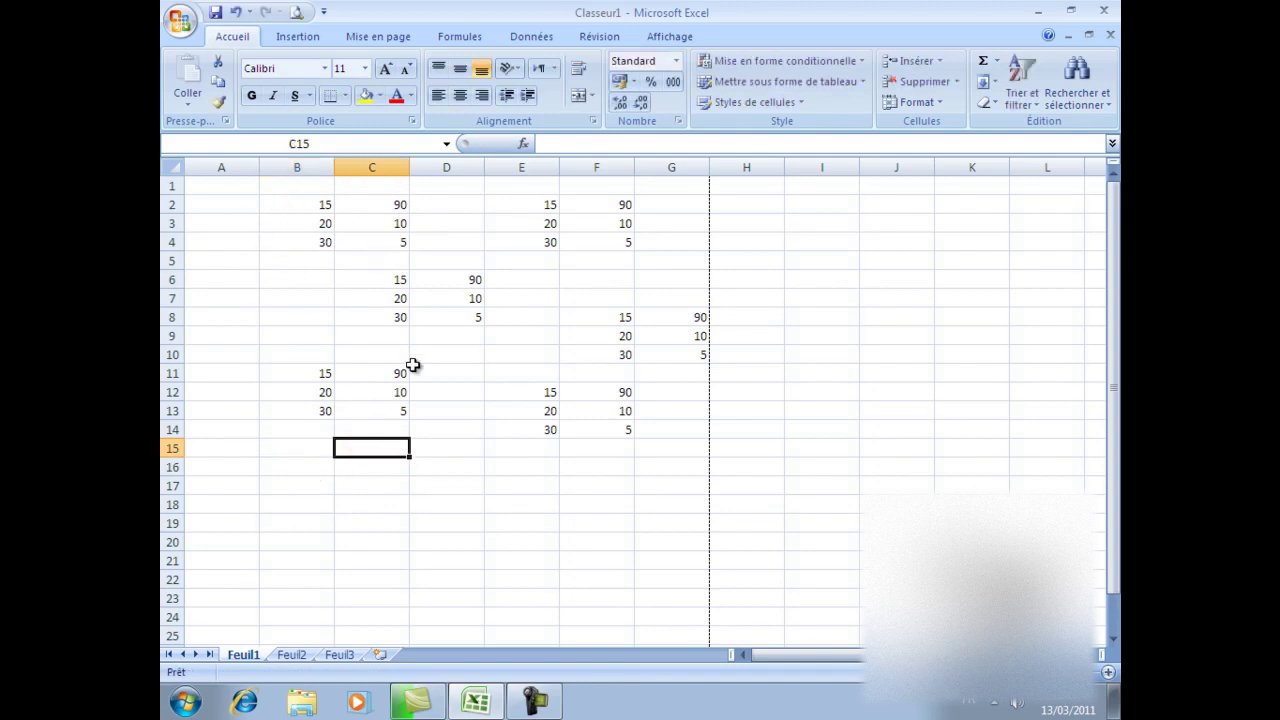
{"action": "left_click", "coordinate": [436, 446]}
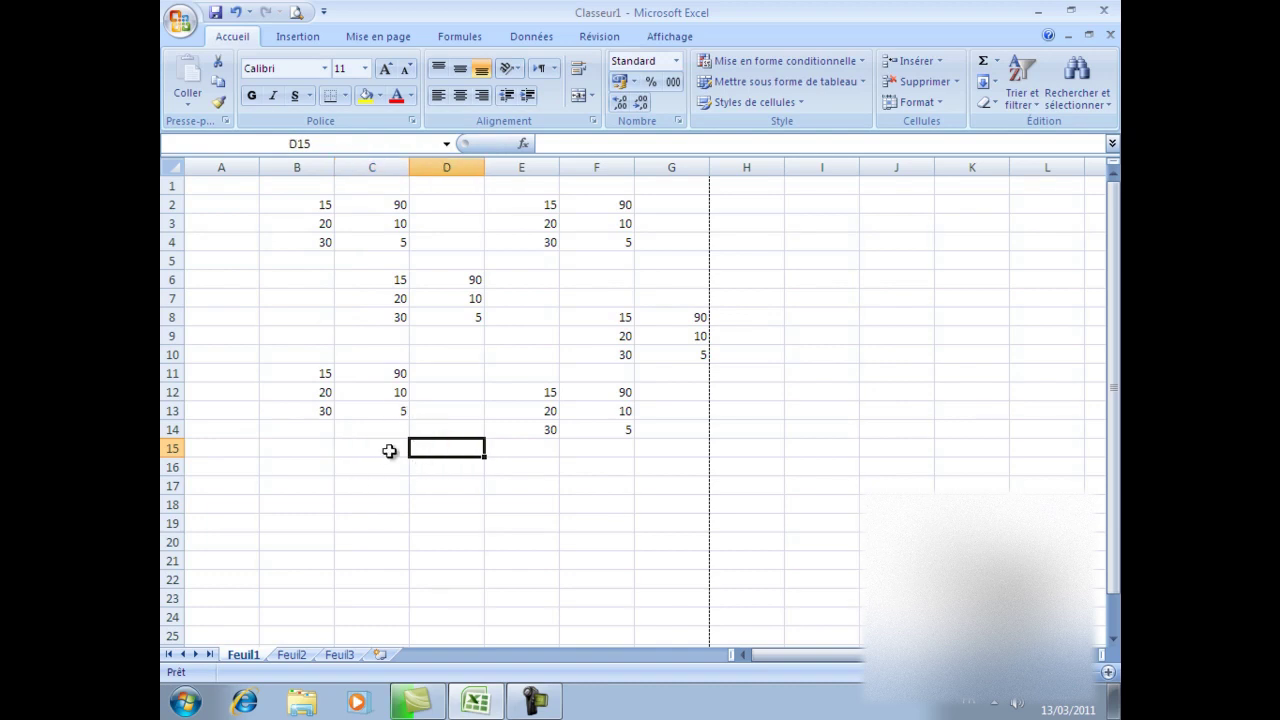
{"action": "double_click", "coordinate": [441, 453]}
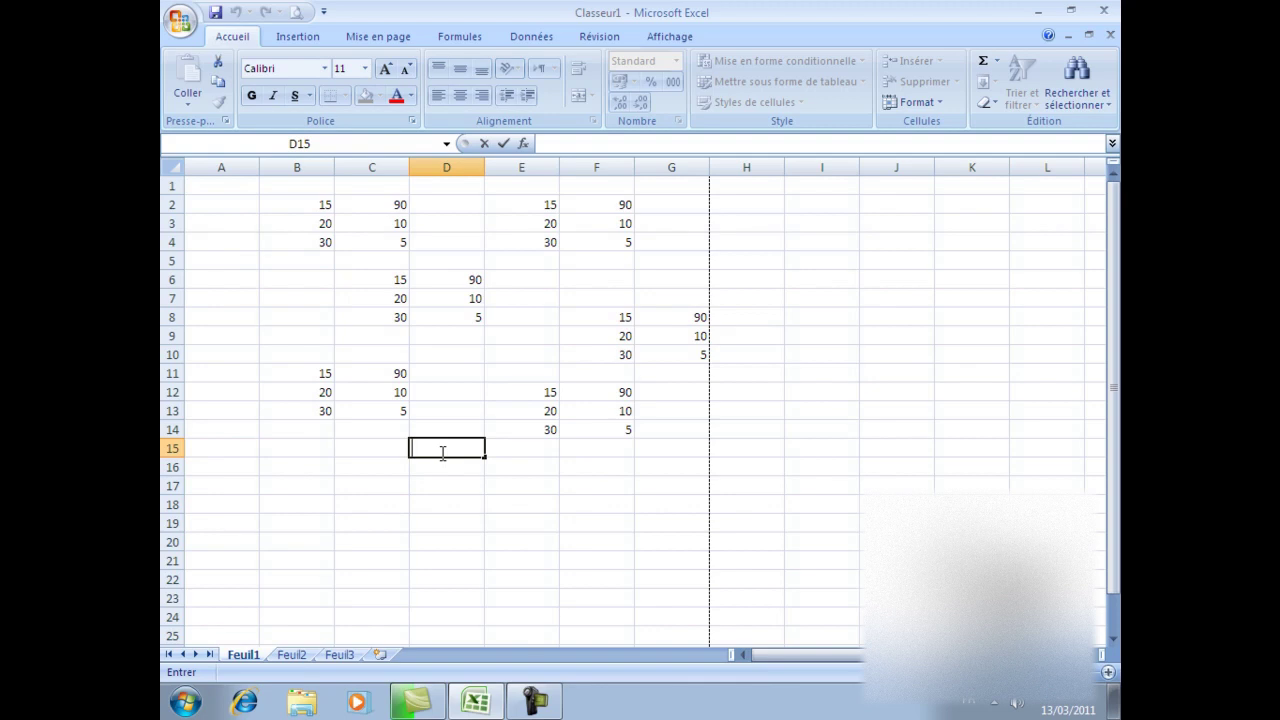
{"action": "left_click", "coordinate": [457, 452]}
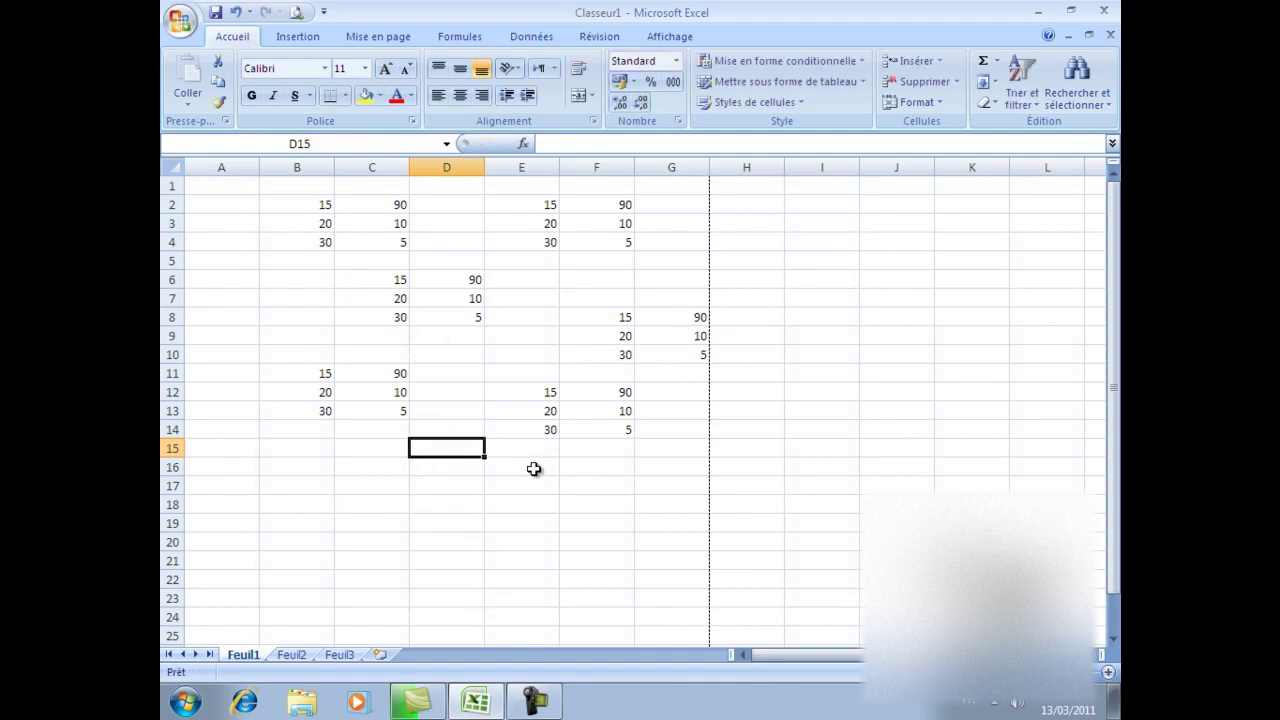
{"action": "left_click", "coordinate": [365, 448]}
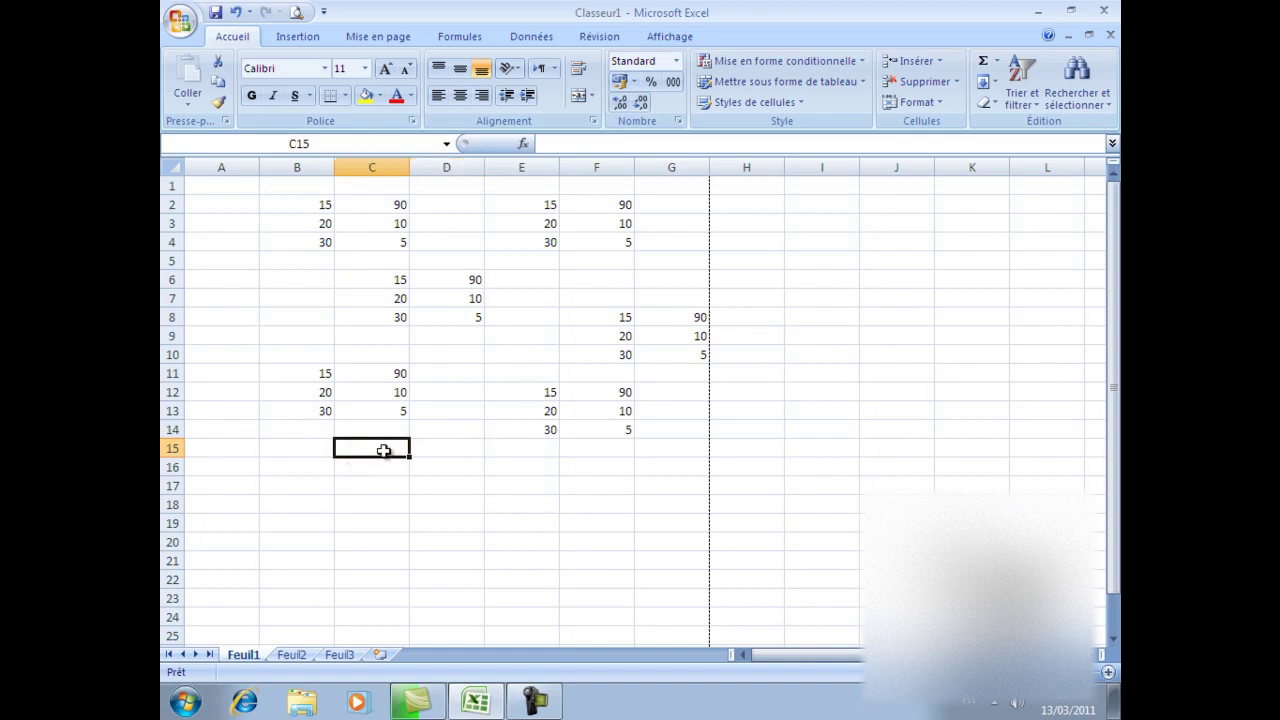
{"action": "left_click", "coordinate": [375, 484]}
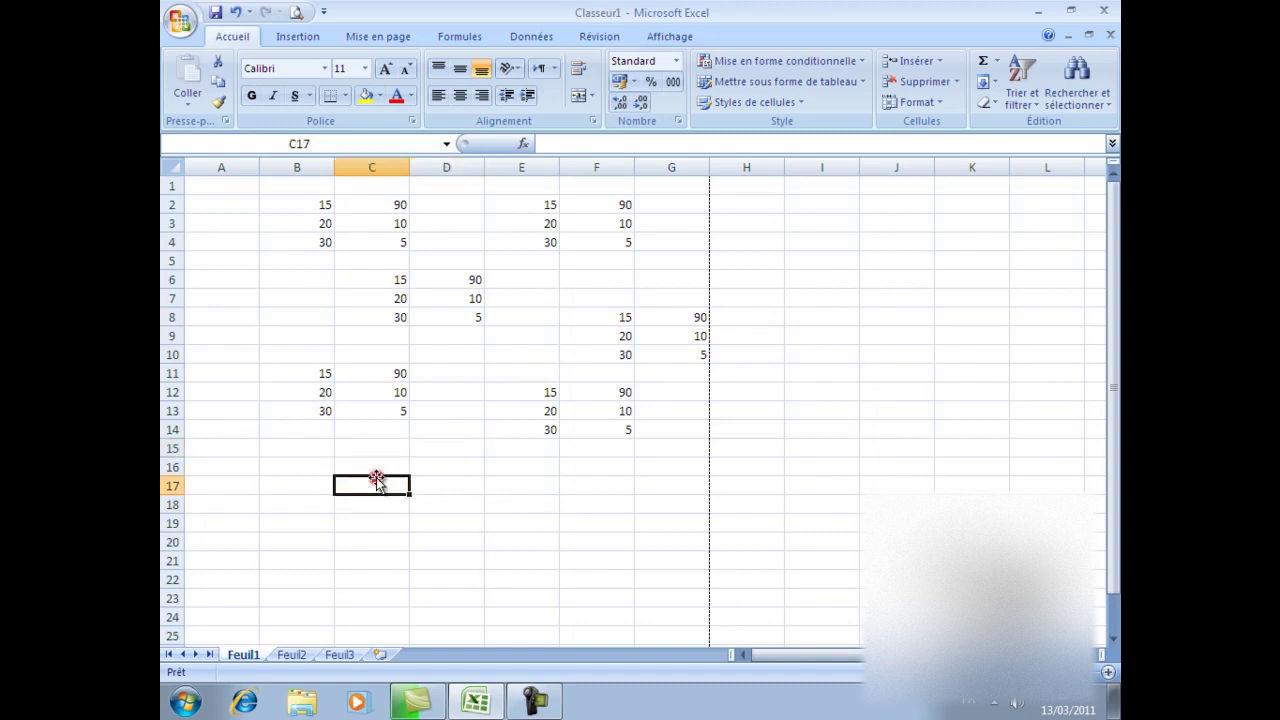
{"action": "left_click", "coordinate": [296, 303]}
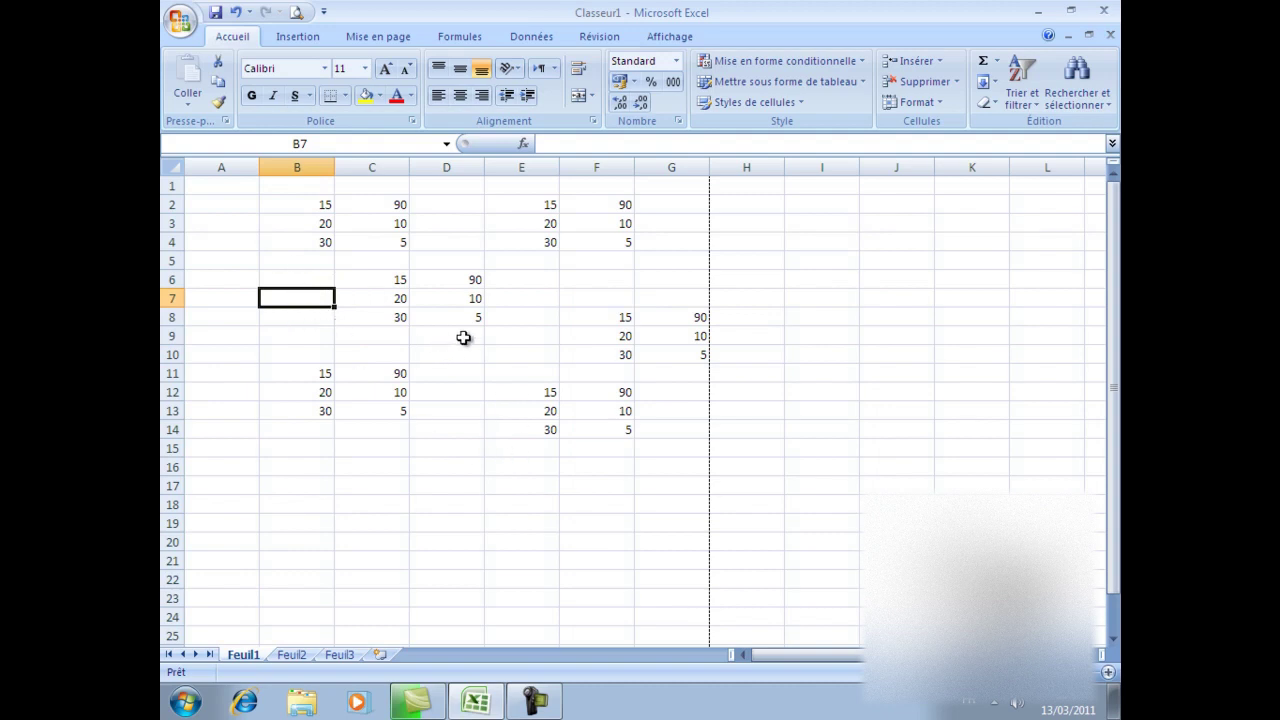
Enter 1548 in D11 and 10 in both D12 and D13
{"action": "left_click", "coordinate": [463, 375]}
{"action": "type", "text": "1548"}
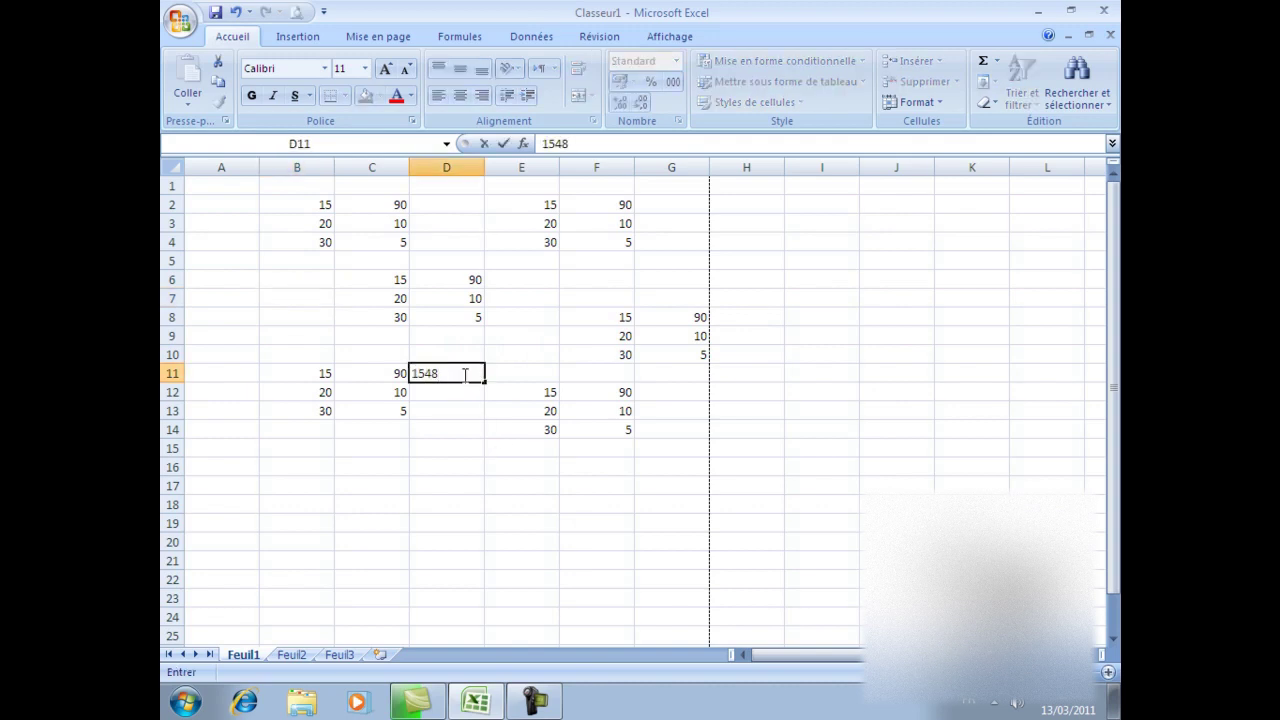
{"action": "key", "text": "Return"}
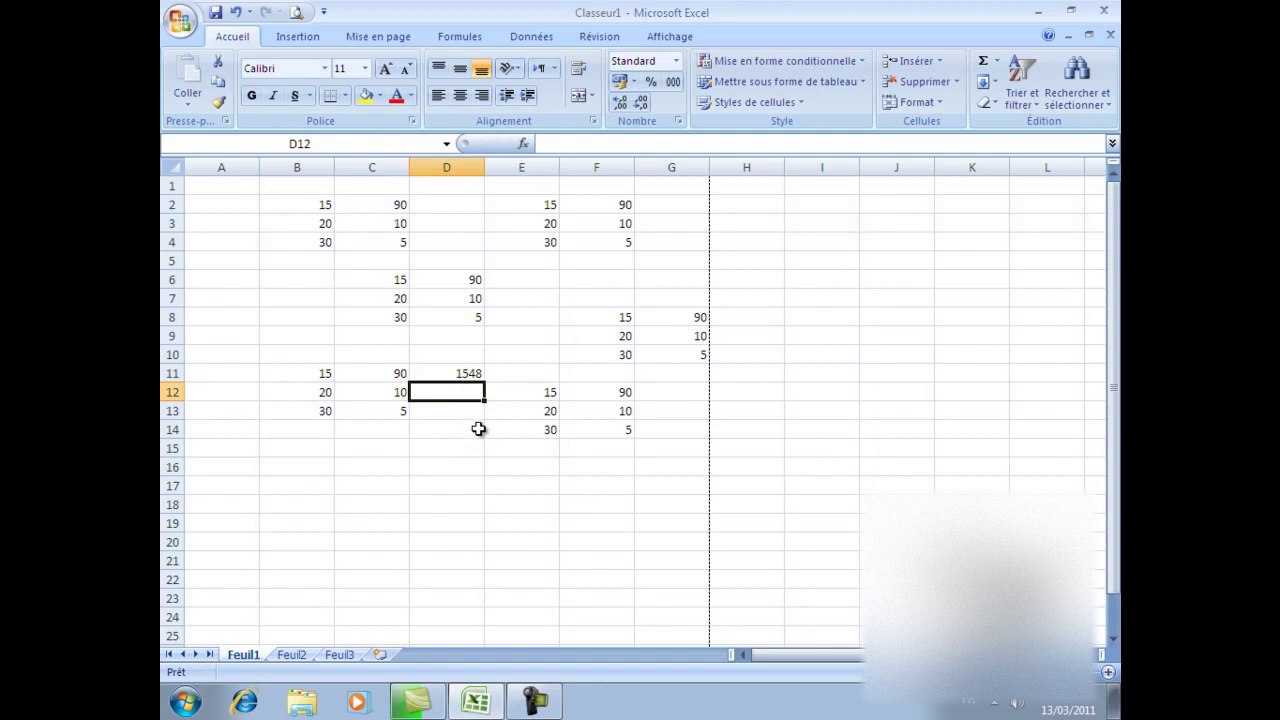
{"action": "type", "text": "10"}
{"action": "key", "text": "Return"}
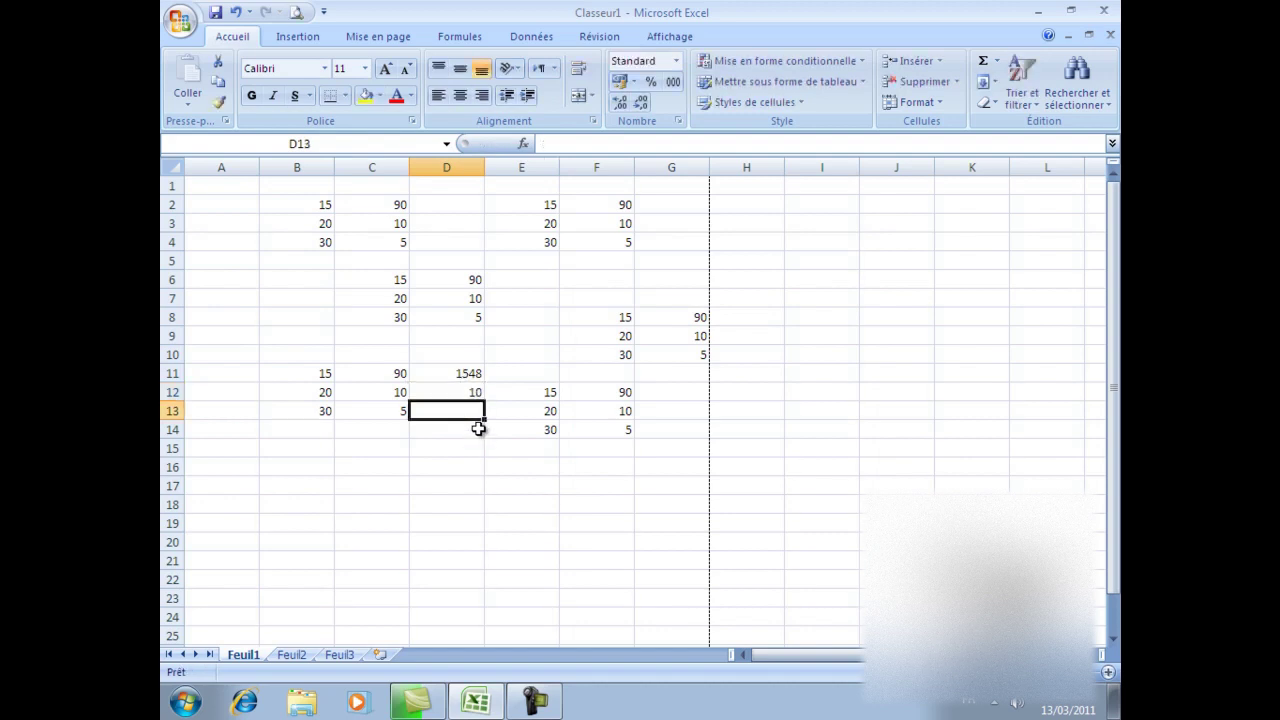
{"action": "type", "text": "10"}
{"action": "key", "text": "Return"}
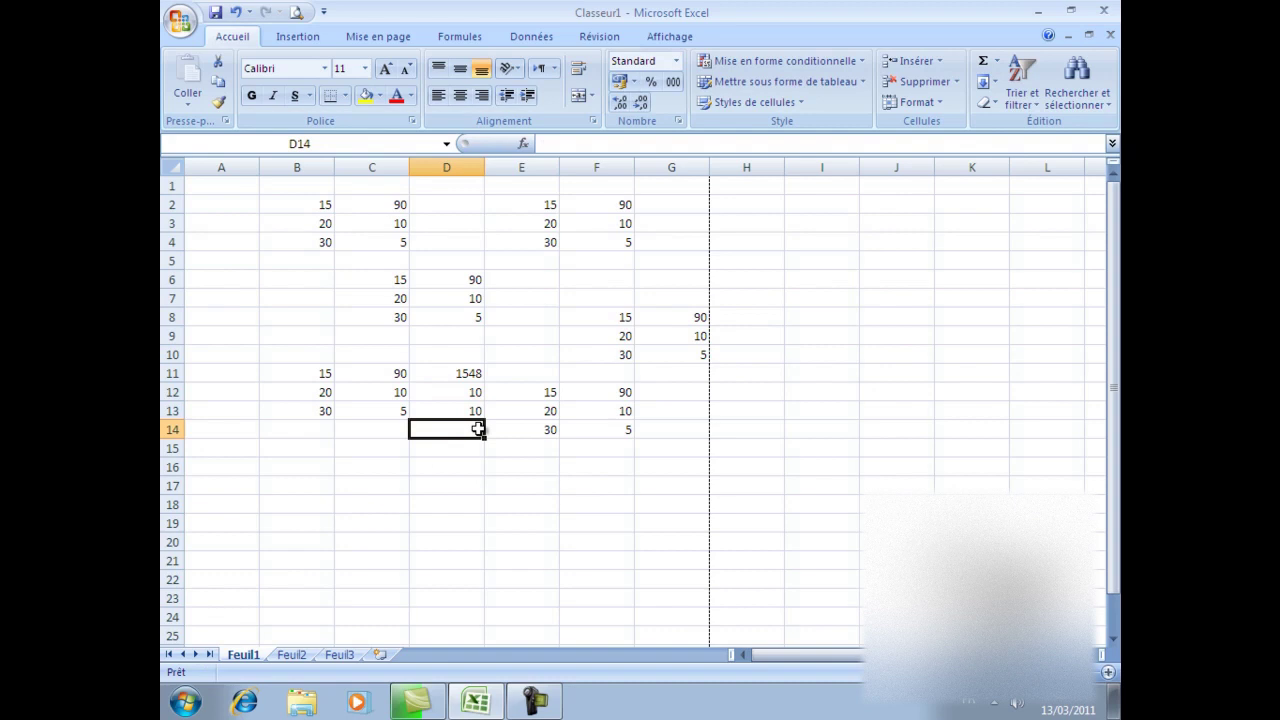
Enter 14 in cell C14
{"action": "key", "text": "Right"}
{"action": "left_click", "coordinate": [470, 429]}
{"action": "left_click", "coordinate": [380, 438]}
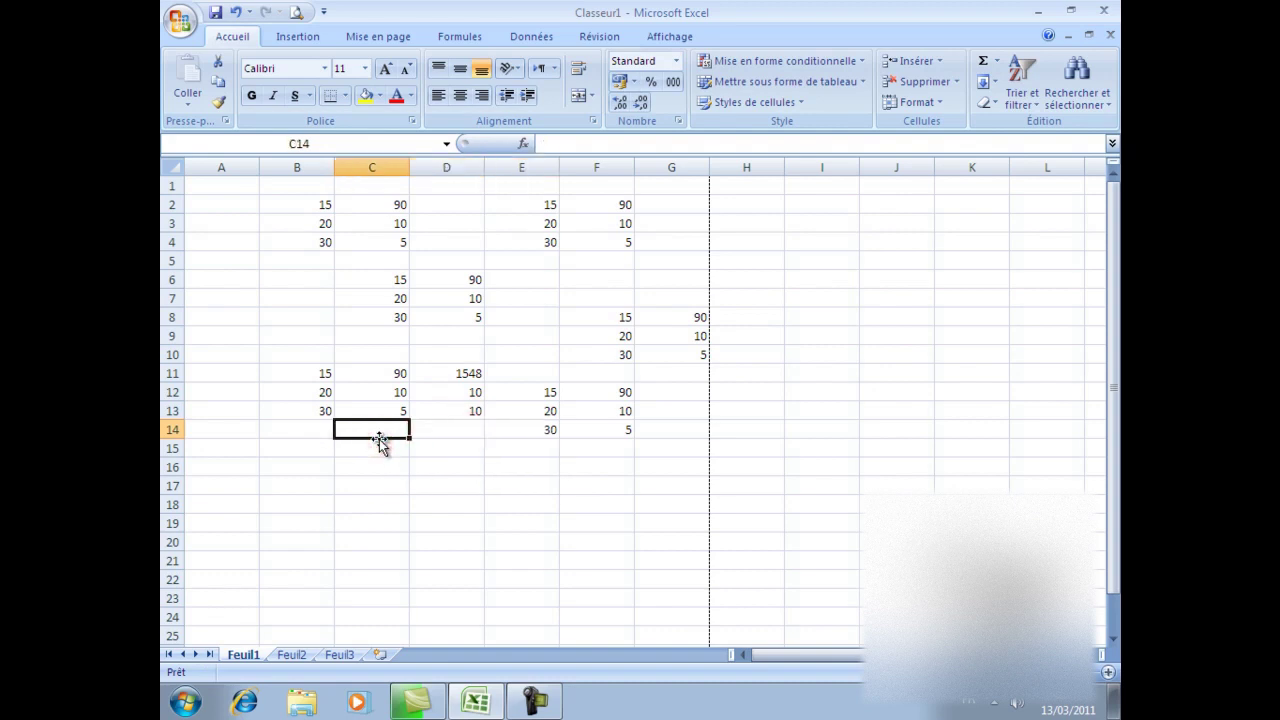
{"action": "type", "text": "14"}
{"action": "key", "text": "Return"}
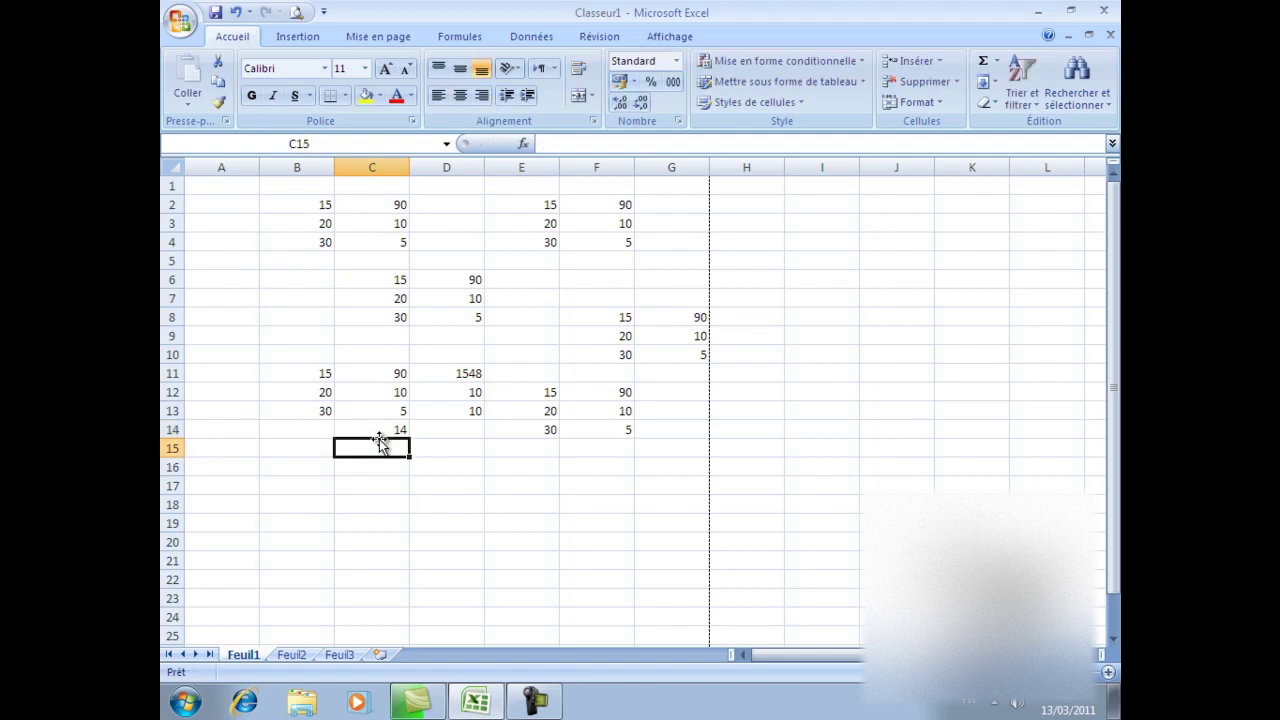
Enter 10, 44 and 47 across C15:E15
{"action": "left_click", "coordinate": [379, 437]}
{"action": "left_click", "coordinate": [379, 442]}
{"action": "type", "text": "10"}
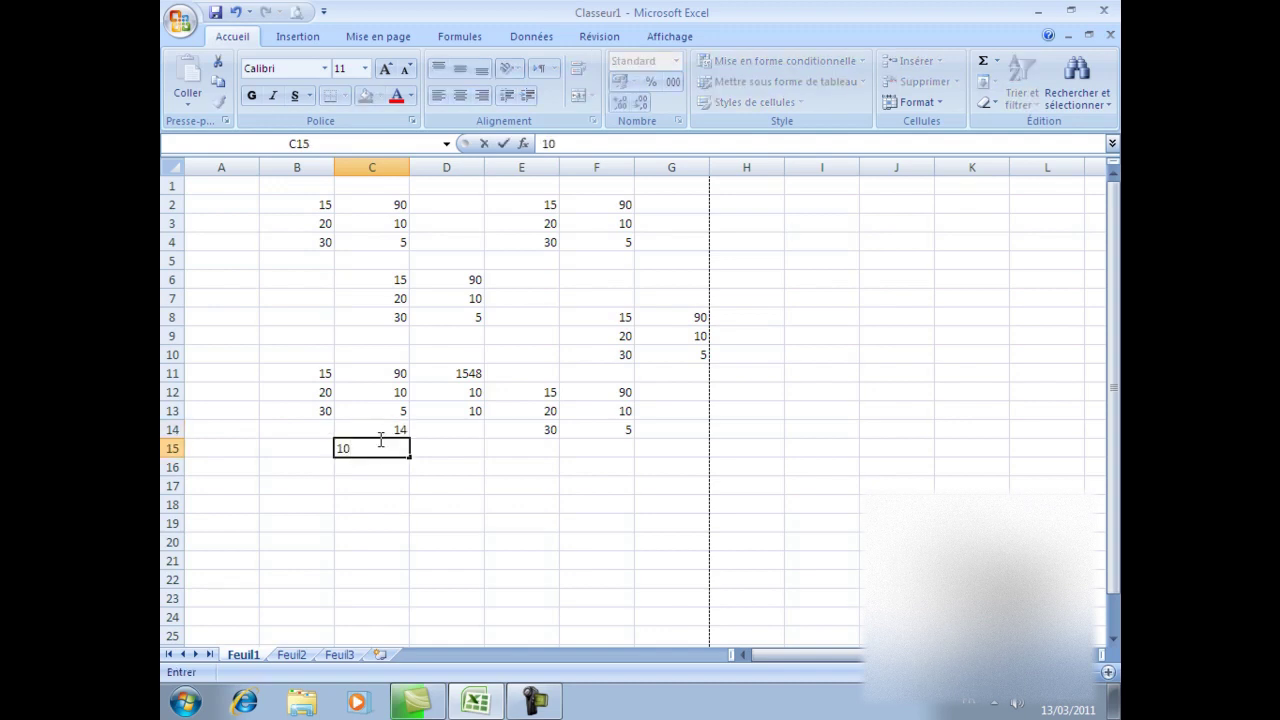
{"action": "key", "text": "Tab"}
{"action": "type", "text": "44"}
{"action": "key", "text": "Tab"}
{"action": "type", "text": "47"}
{"action": "key", "text": "Tab"}
{"action": "left_click", "coordinate": [595, 480]}
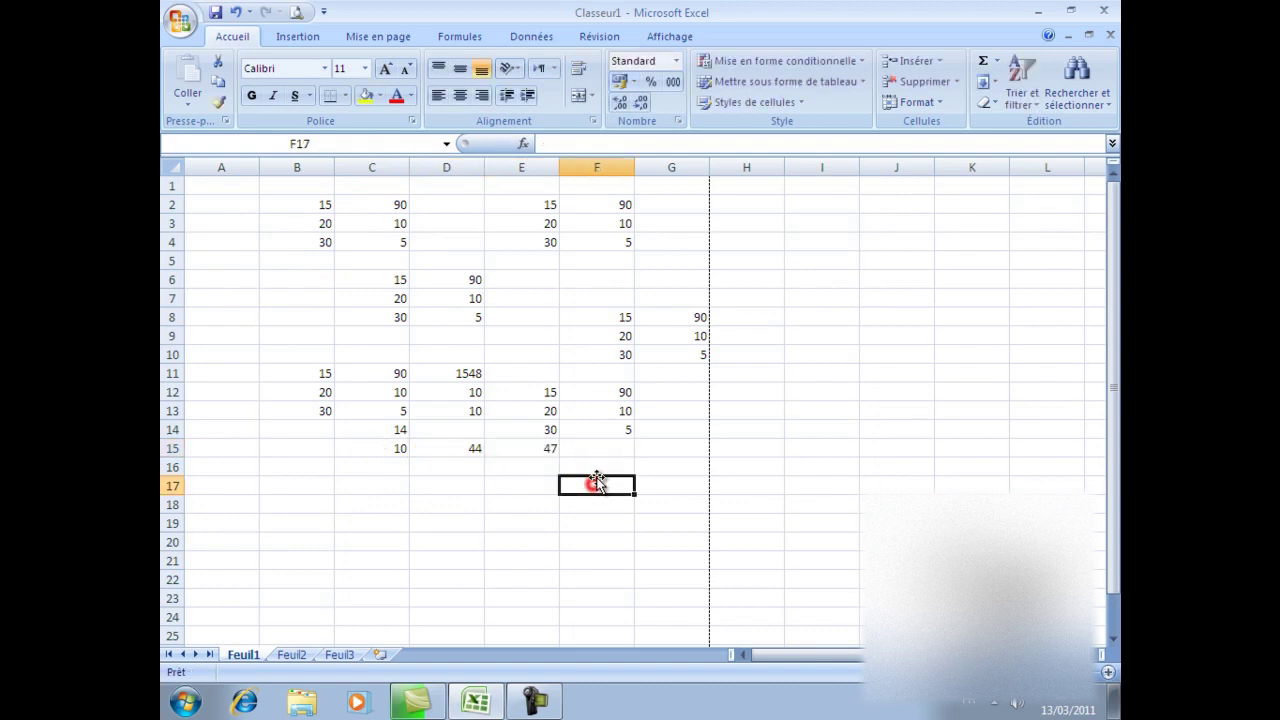
{"action": "left_click", "coordinate": [545, 448]}
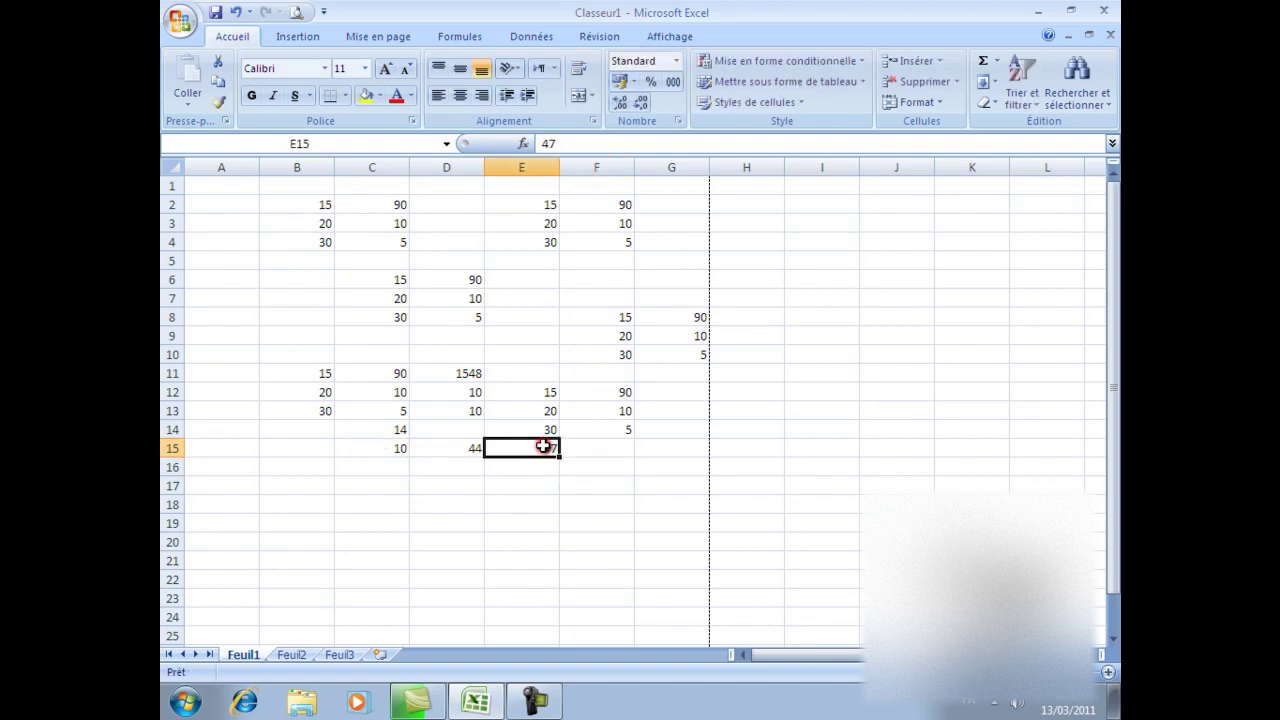
{"action": "left_click", "coordinate": [496, 511]}
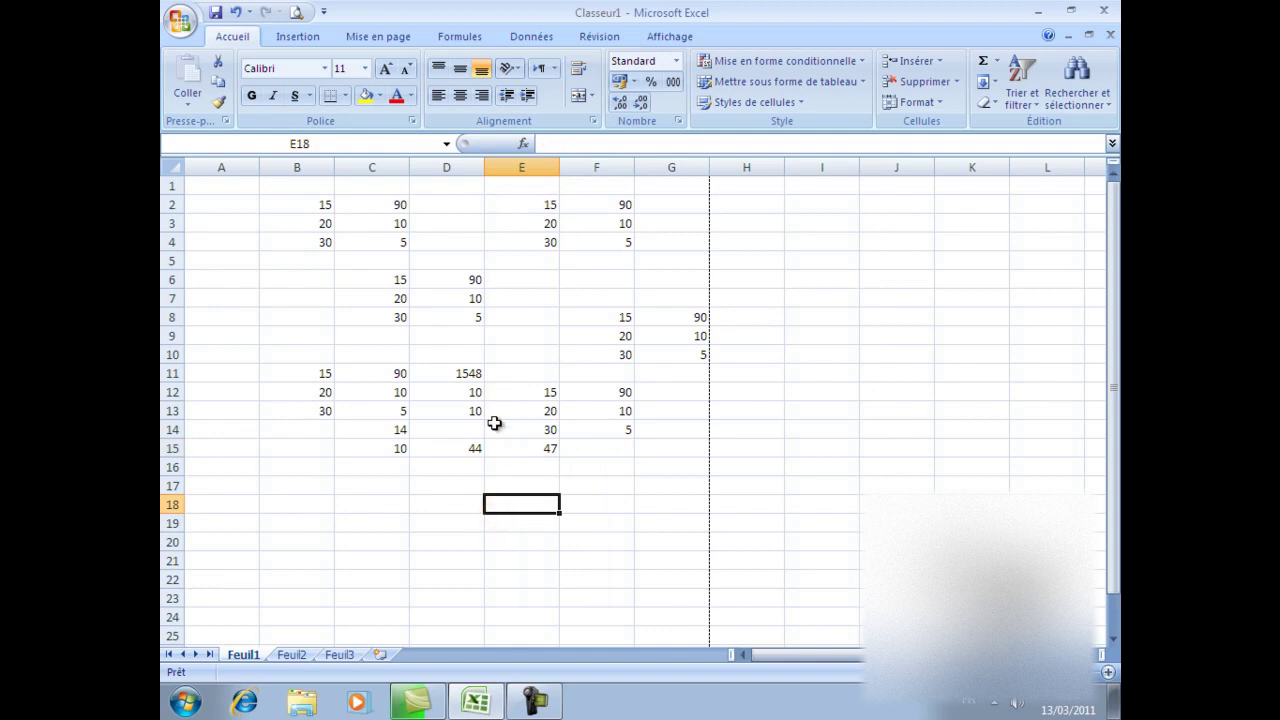
{"action": "left_click", "coordinate": [450, 375]}
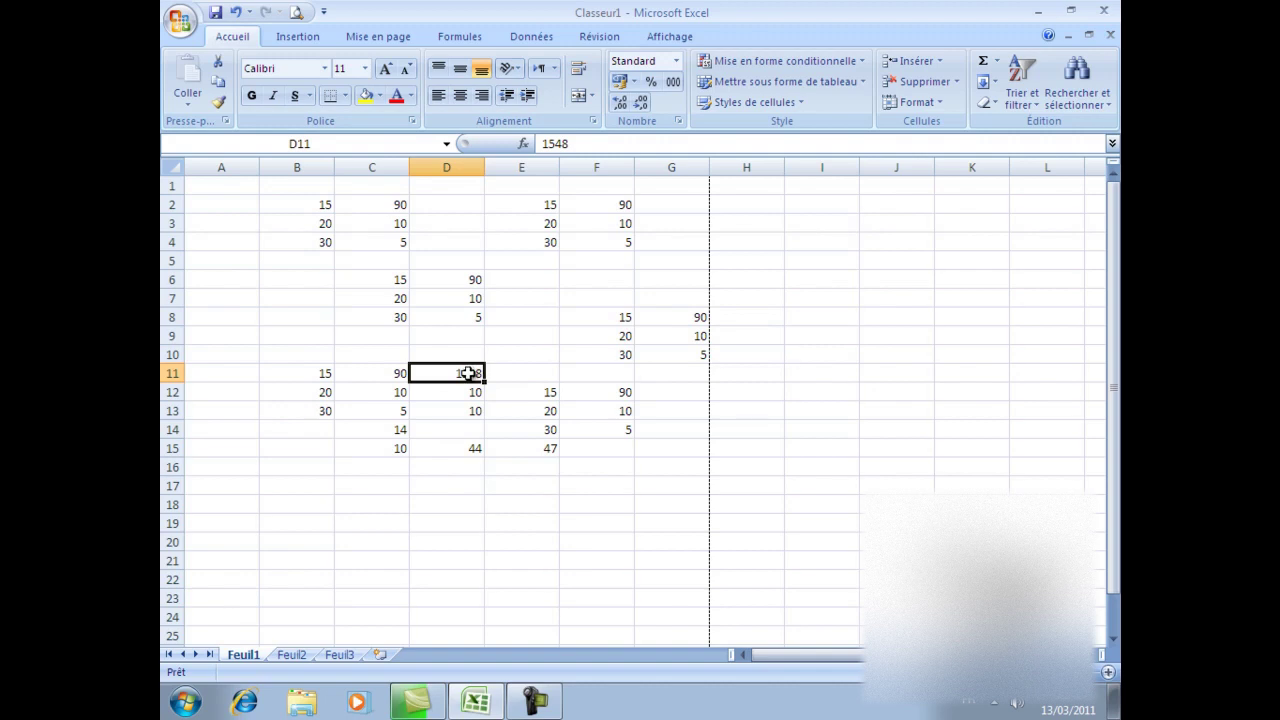
Edit D11's value 1548 in the cell, producing 1538
{"action": "left_click", "coordinate": [429, 242]}
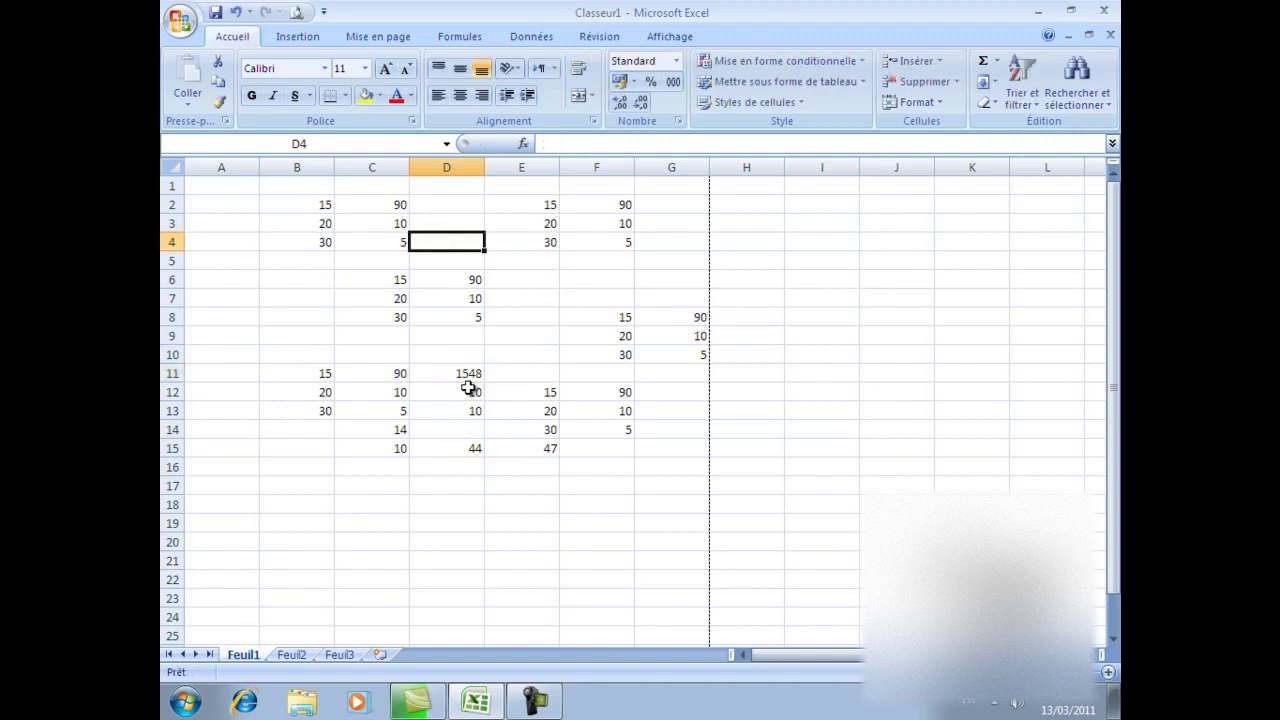
{"action": "double_click", "coordinate": [468, 373]}
{"action": "double_click", "coordinate": [478, 373]}
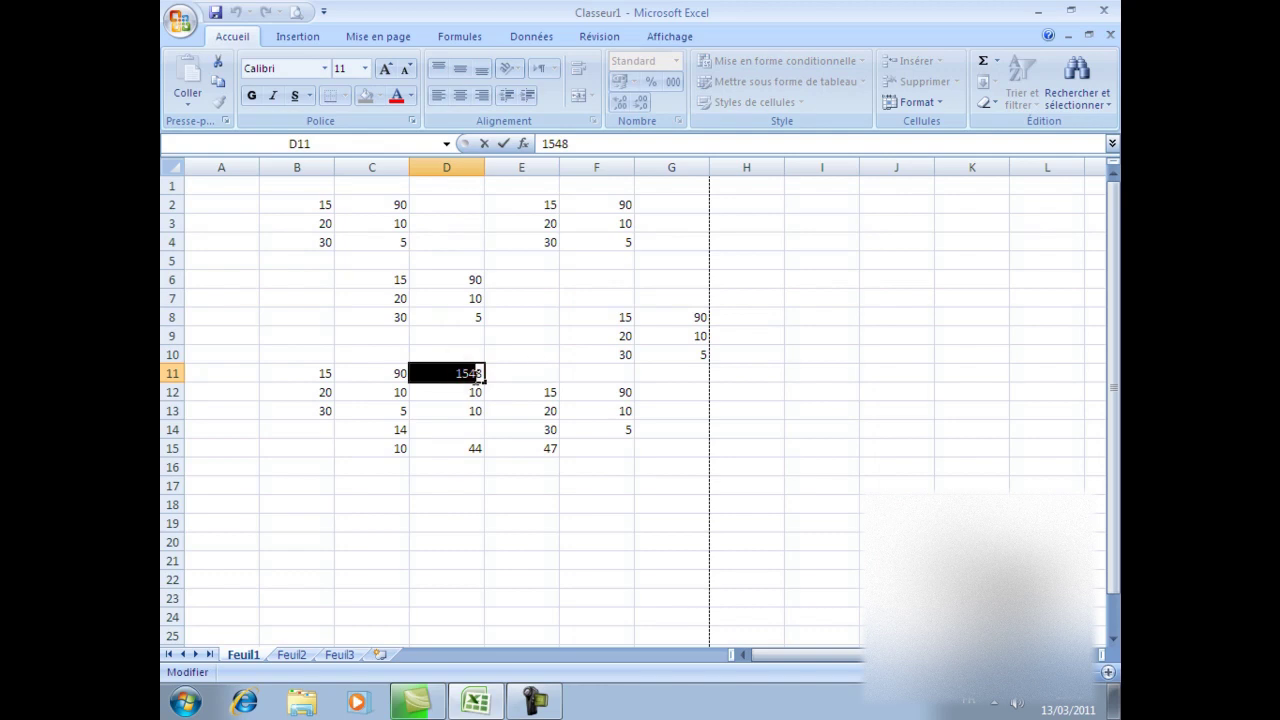
{"action": "left_click", "coordinate": [466, 374]}
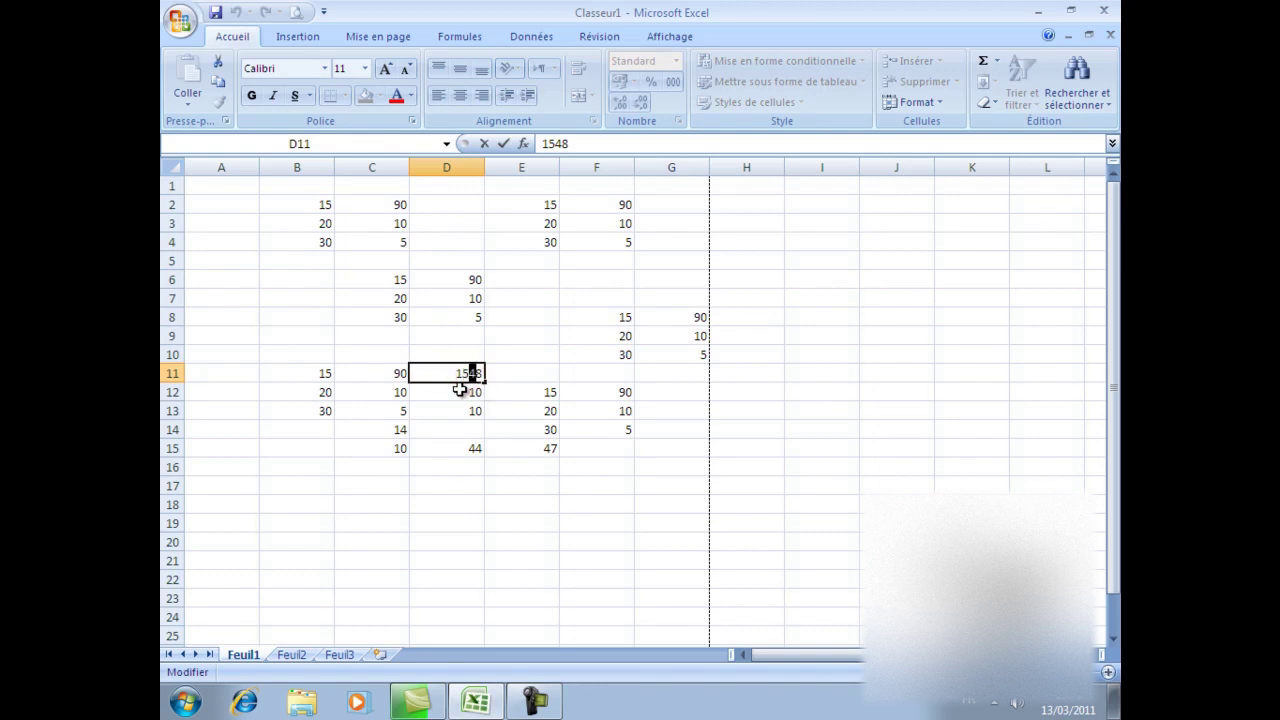
{"action": "type", "text": "3"}
{"action": "key", "text": "Return"}
Re-enter D11's value so it reads 148
{"action": "left_click", "coordinate": [430, 517]}
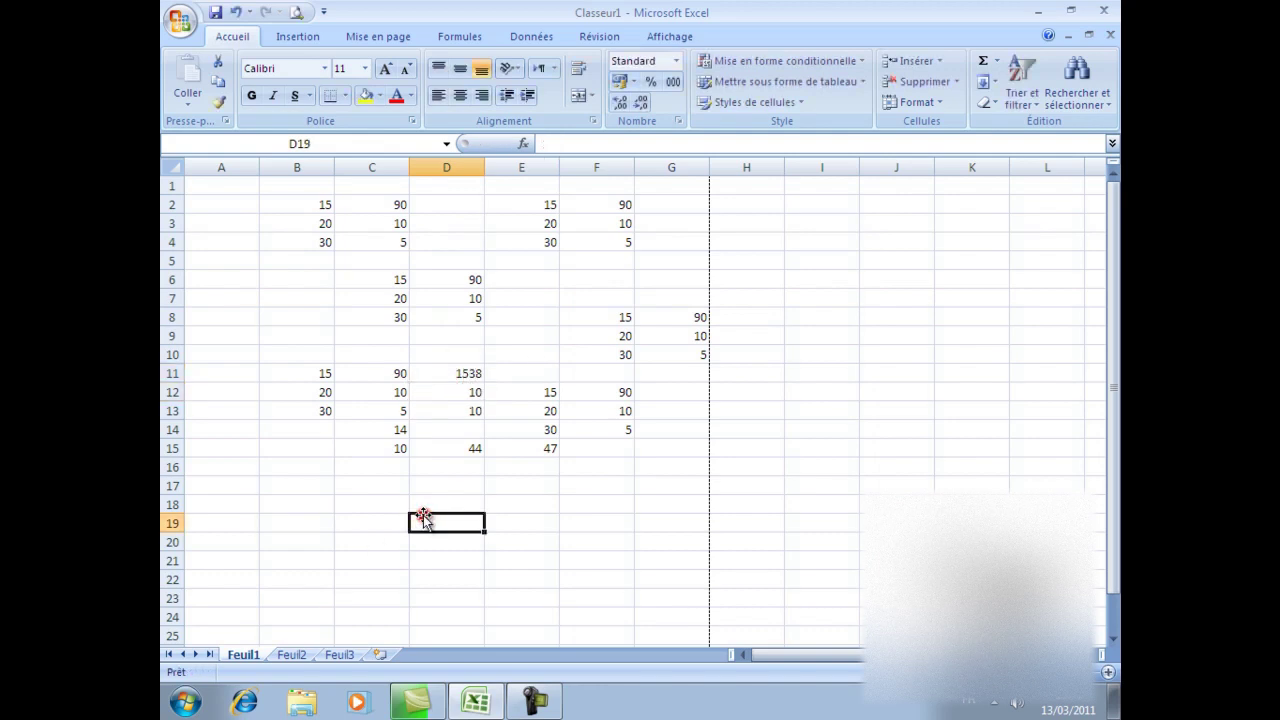
{"action": "left_click", "coordinate": [463, 374]}
{"action": "left_click", "coordinate": [465, 375]}
{"action": "left_click", "coordinate": [503, 370]}
{"action": "left_click", "coordinate": [470, 378]}
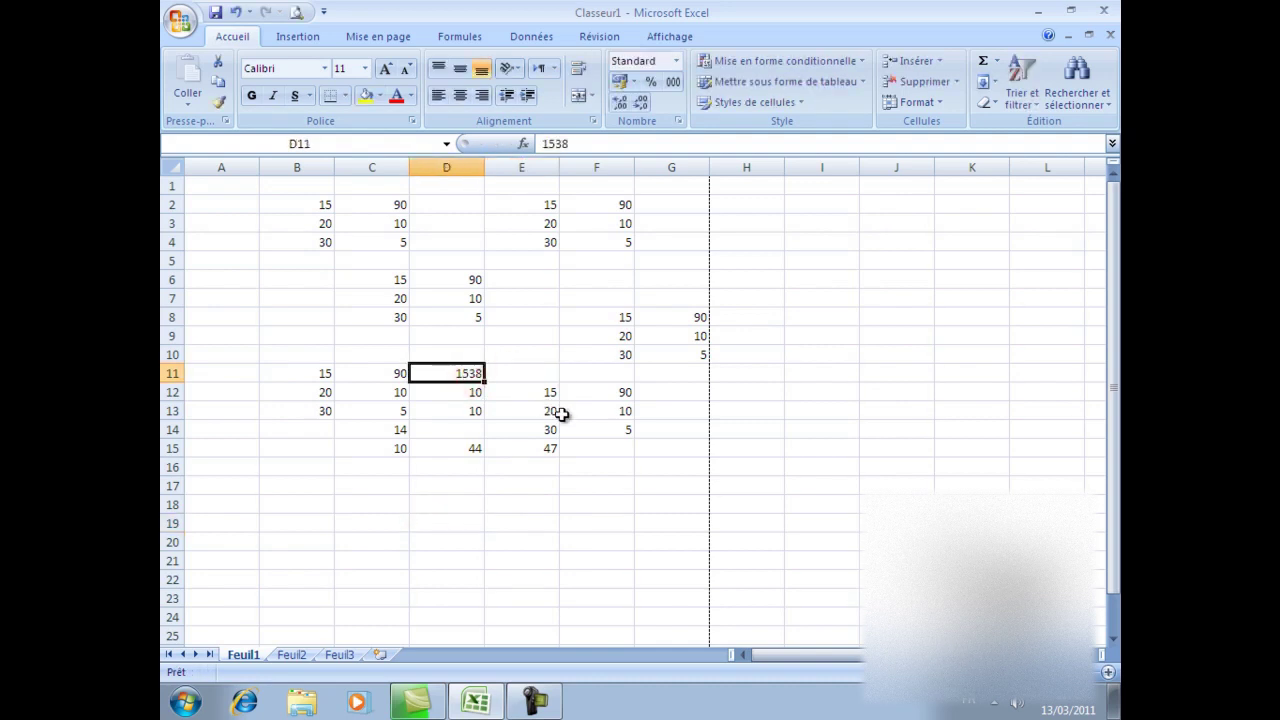
{"action": "type", "text": "fd"}
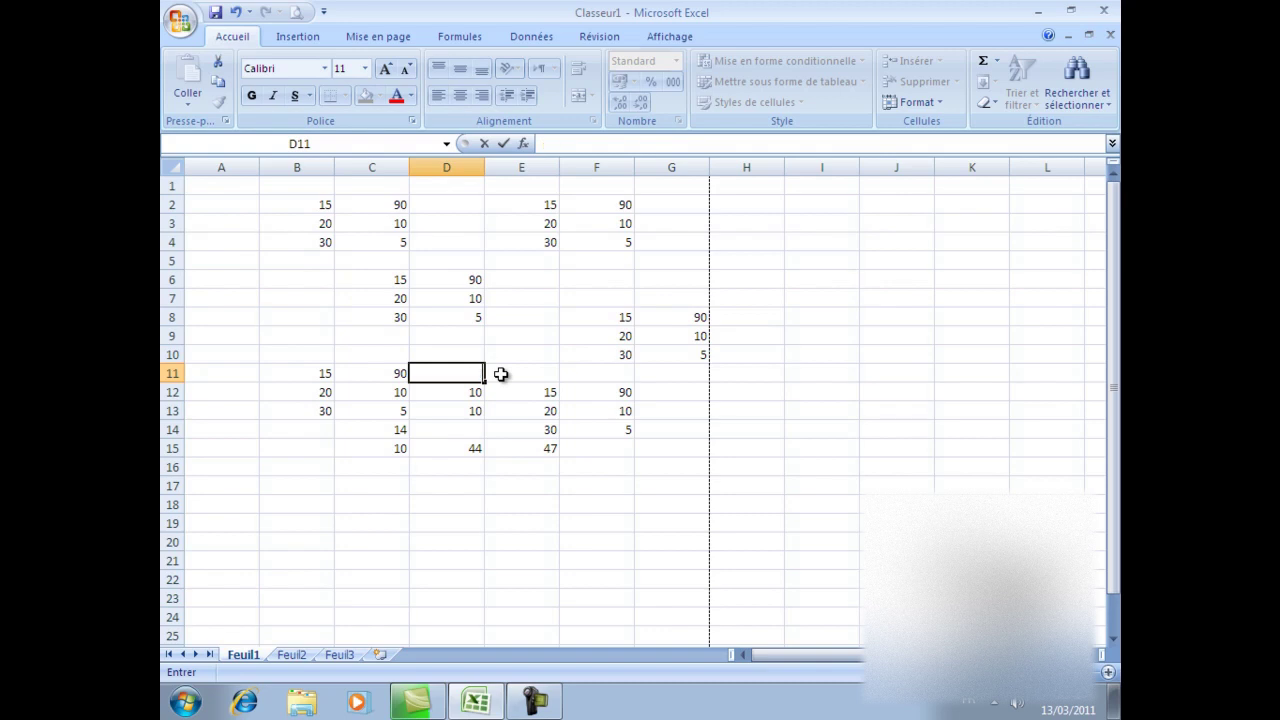
{"action": "type", "text": "148"}
{"action": "left_click", "coordinate": [548, 347]}
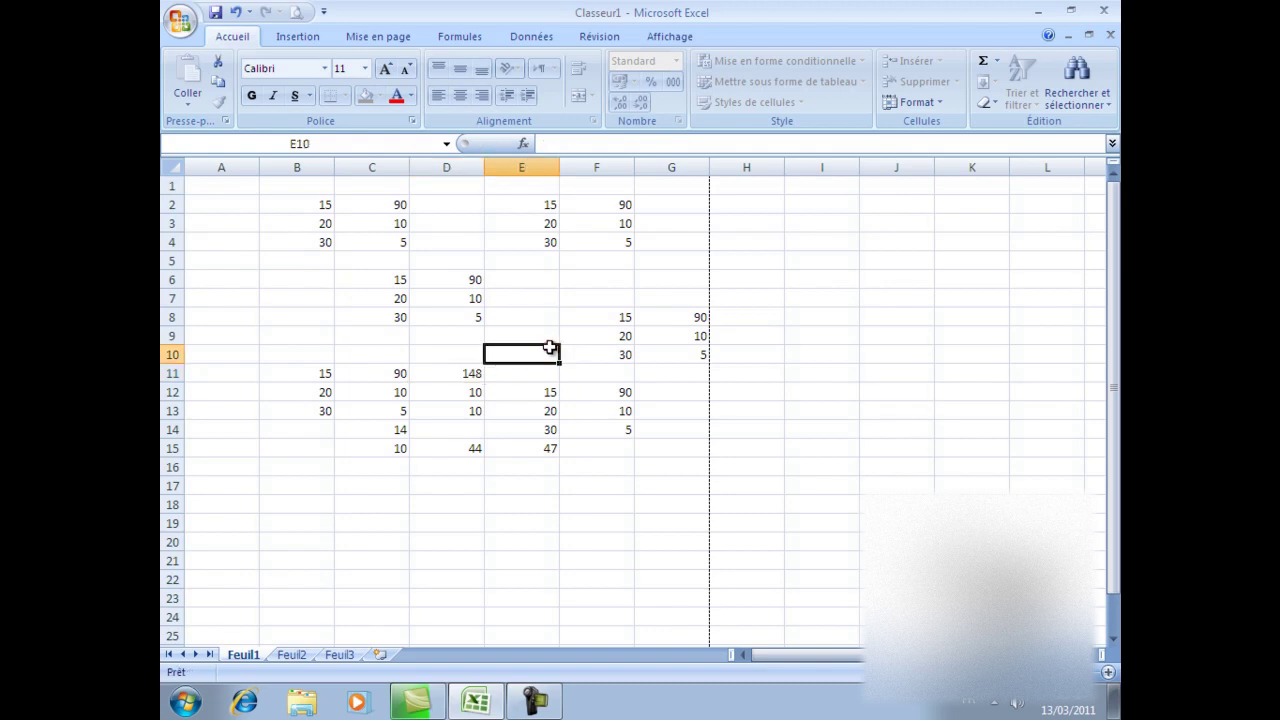
{"action": "left_click", "coordinate": [441, 290]}
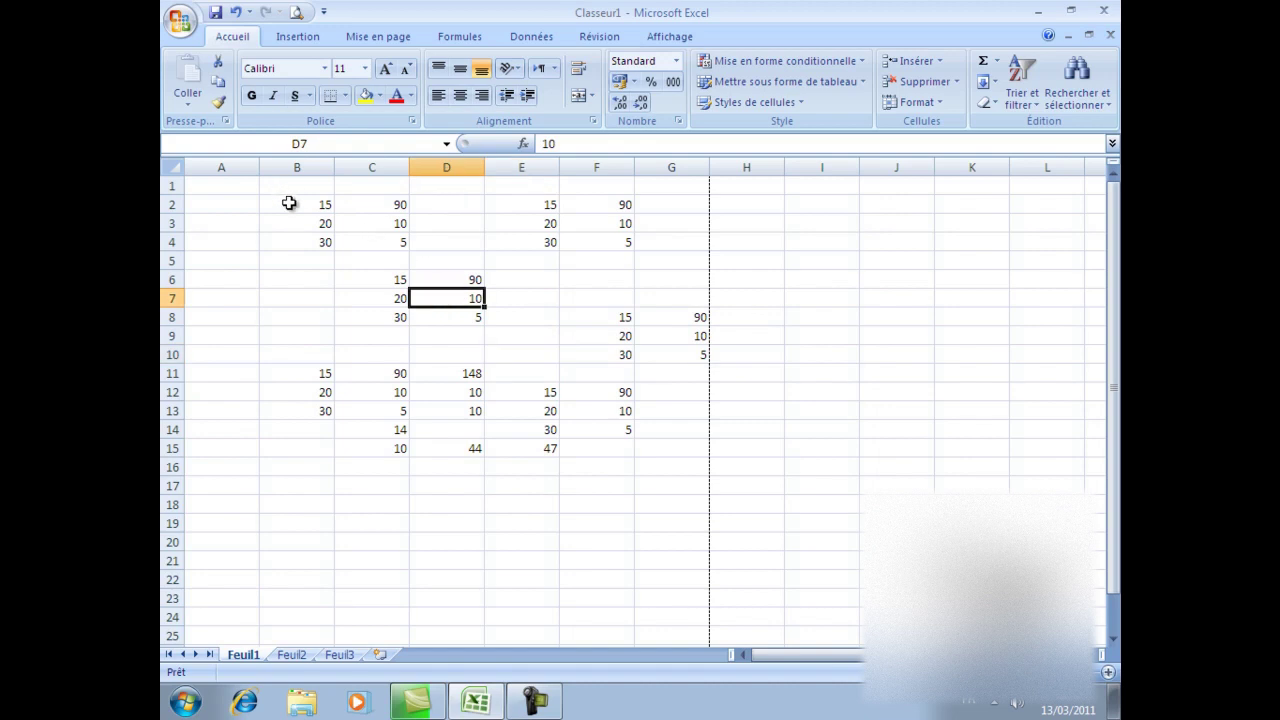
Cut the C6:D8 block with Couper and paste it at B18:C20
{"action": "left_click_drag", "start_coordinate": [290, 204], "coordinate": [400, 239]}
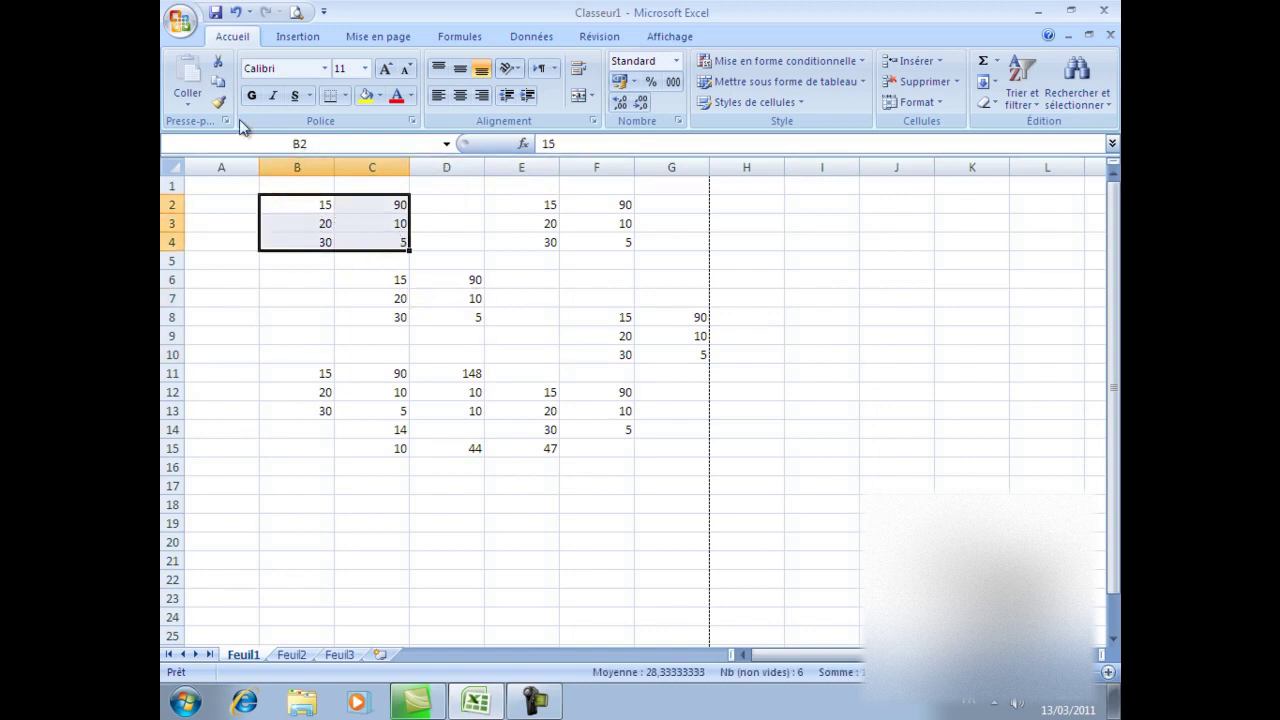
{"action": "left_click", "coordinate": [219, 68]}
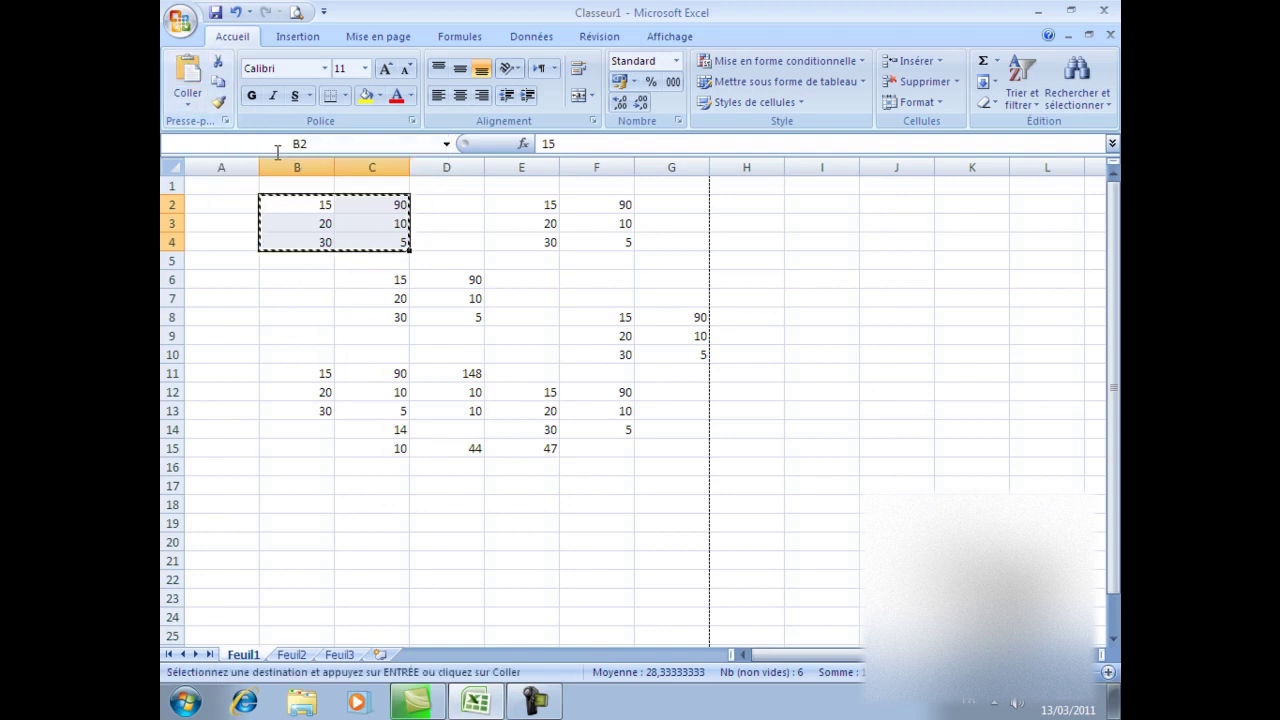
{"action": "left_click", "coordinate": [375, 287]}
{"action": "left_click_drag", "start_coordinate": [375, 287], "coordinate": [478, 318]}
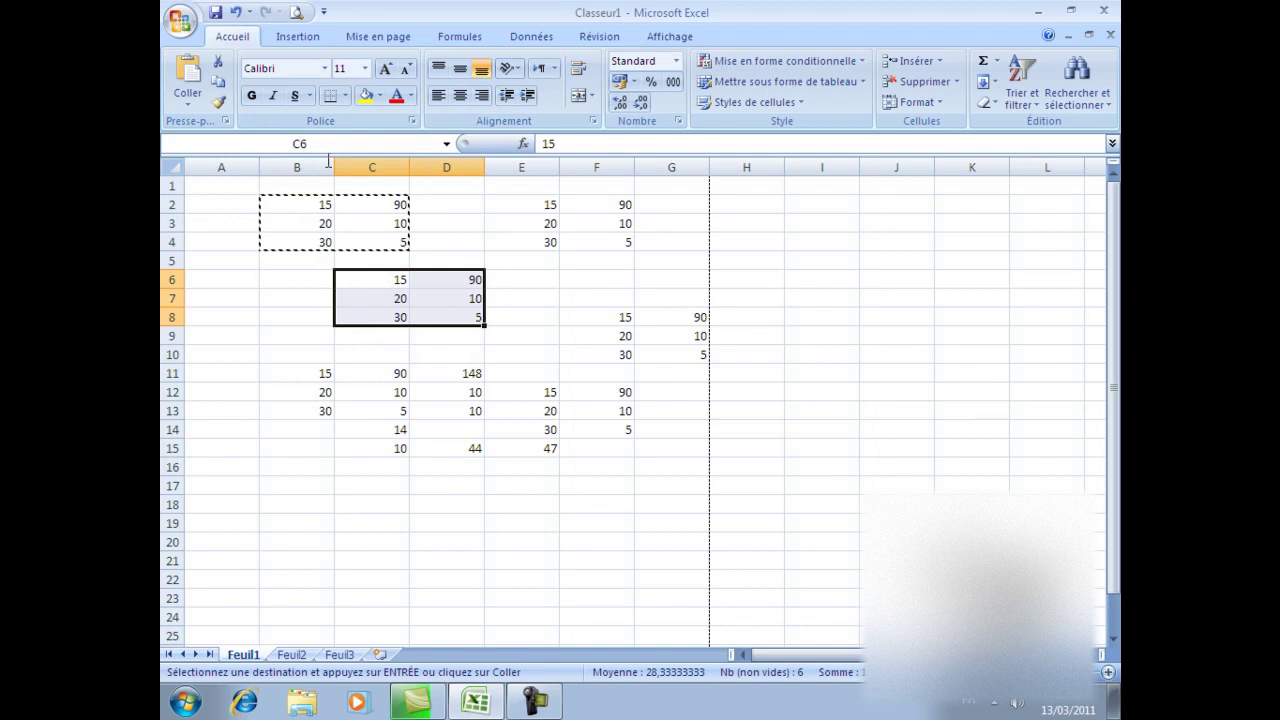
{"action": "left_click", "coordinate": [215, 62]}
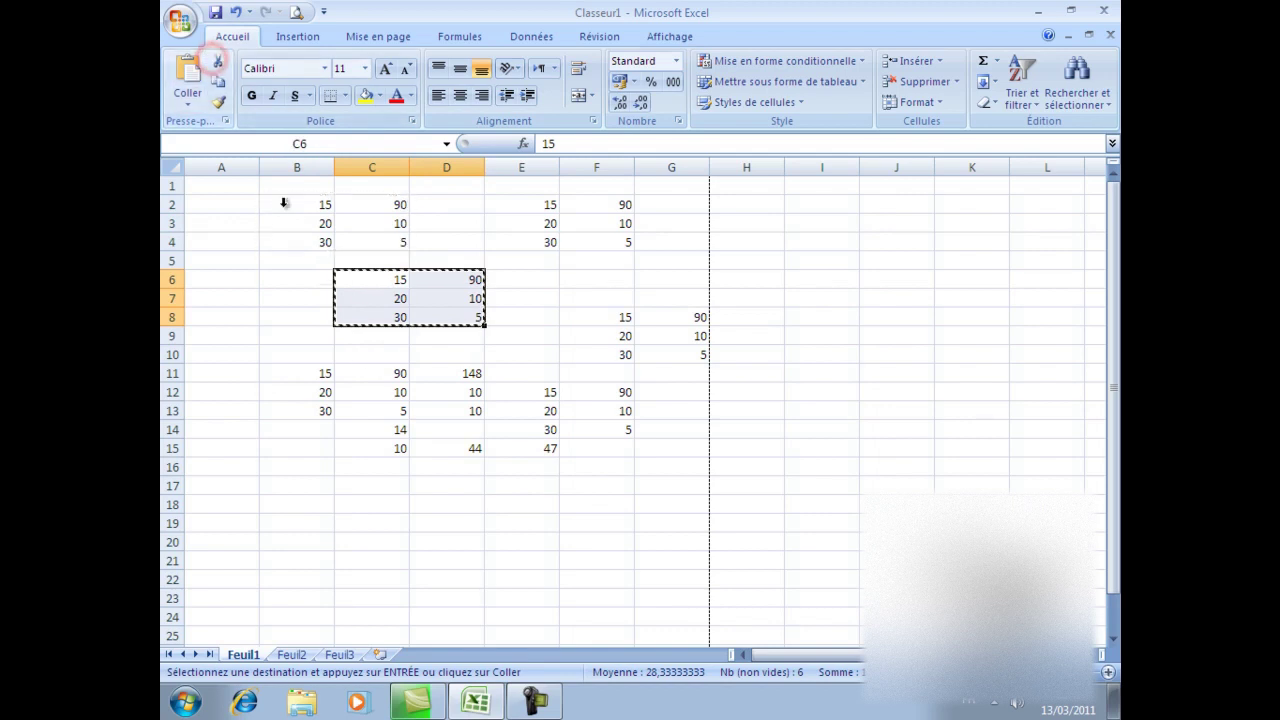
{"action": "left_click", "coordinate": [312, 504]}
{"action": "left_click_drag", "start_coordinate": [293, 515], "coordinate": [371, 551]}
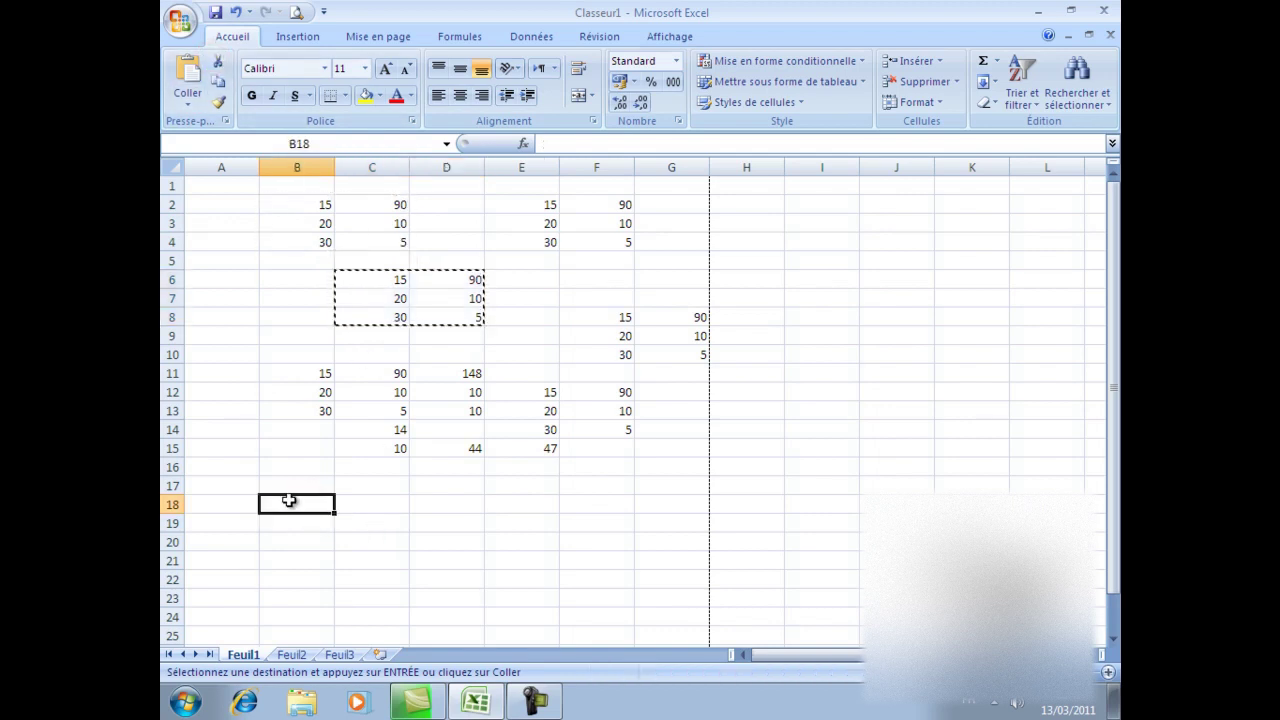
{"action": "left_click", "coordinate": [312, 512]}
{"action": "key", "text": "Return"}
{"action": "left_click", "coordinate": [420, 483]}
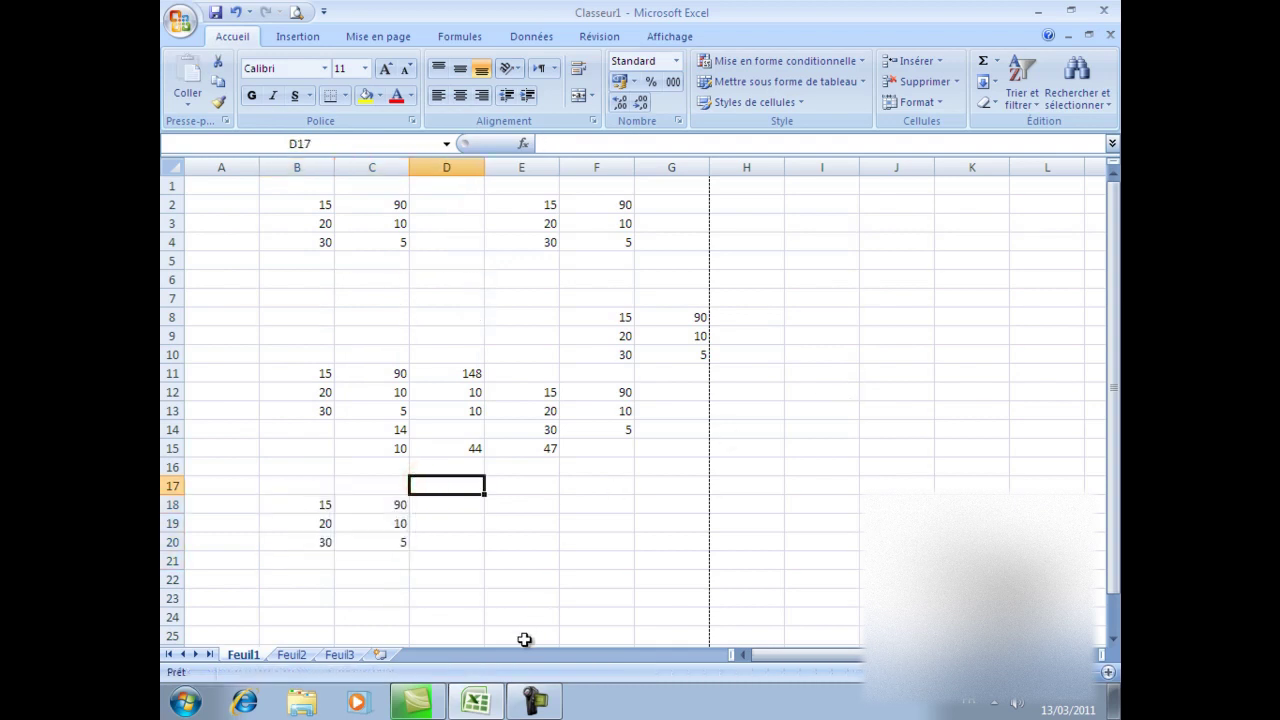
{"action": "key", "text": "Left"}
{"action": "key", "text": "Left"}
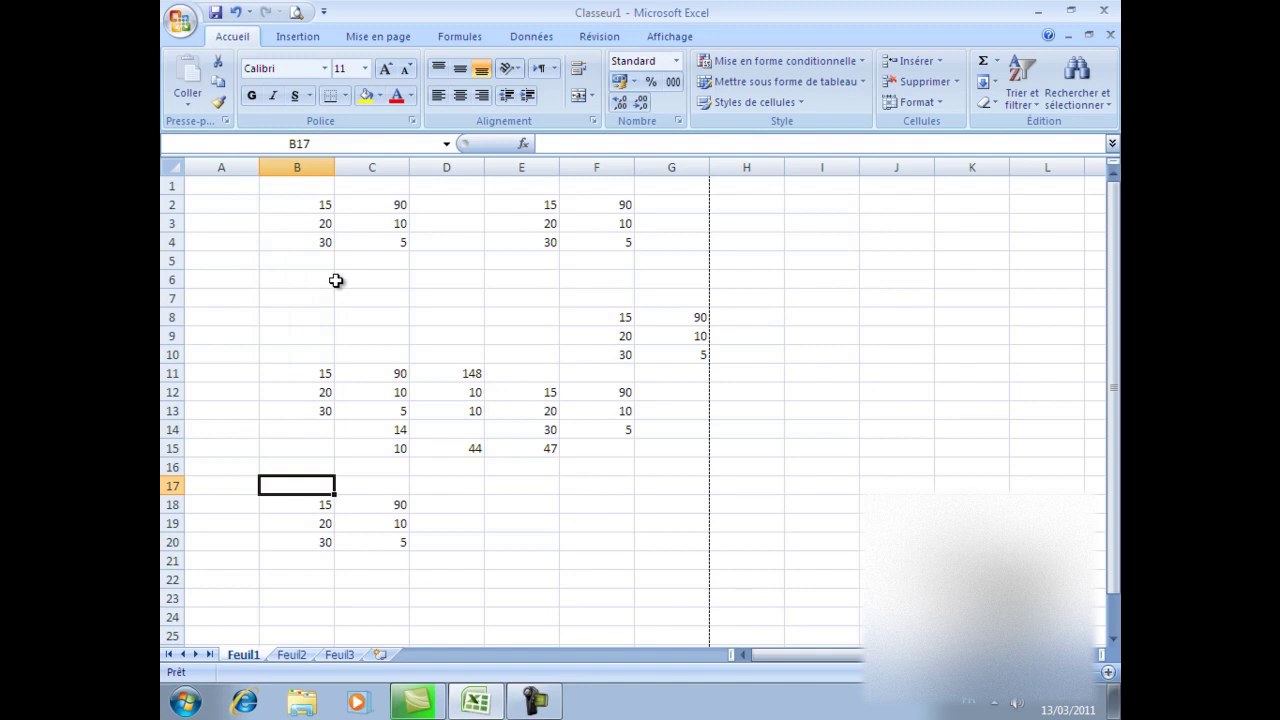
Copy the B2:C4 block and paste it at B8:C10
{"action": "left_click_drag", "start_coordinate": [285, 204], "coordinate": [397, 241]}
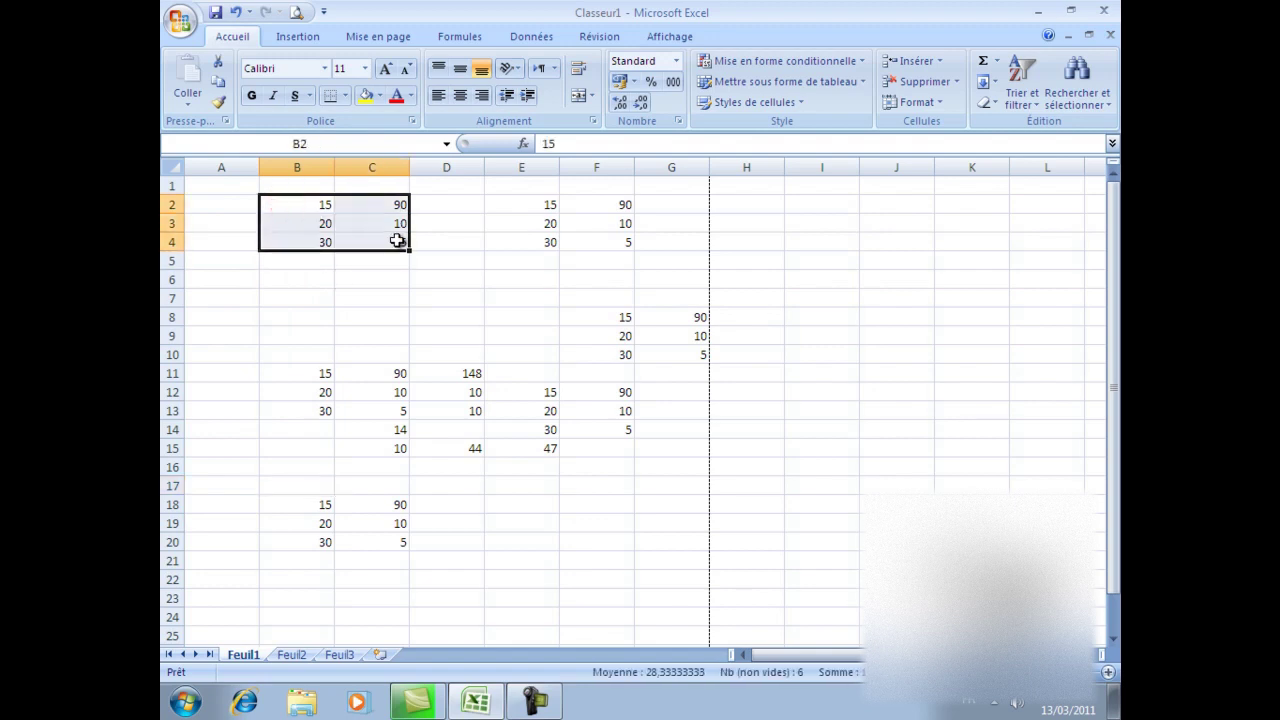
{"action": "key", "text": "ctrl+c"}
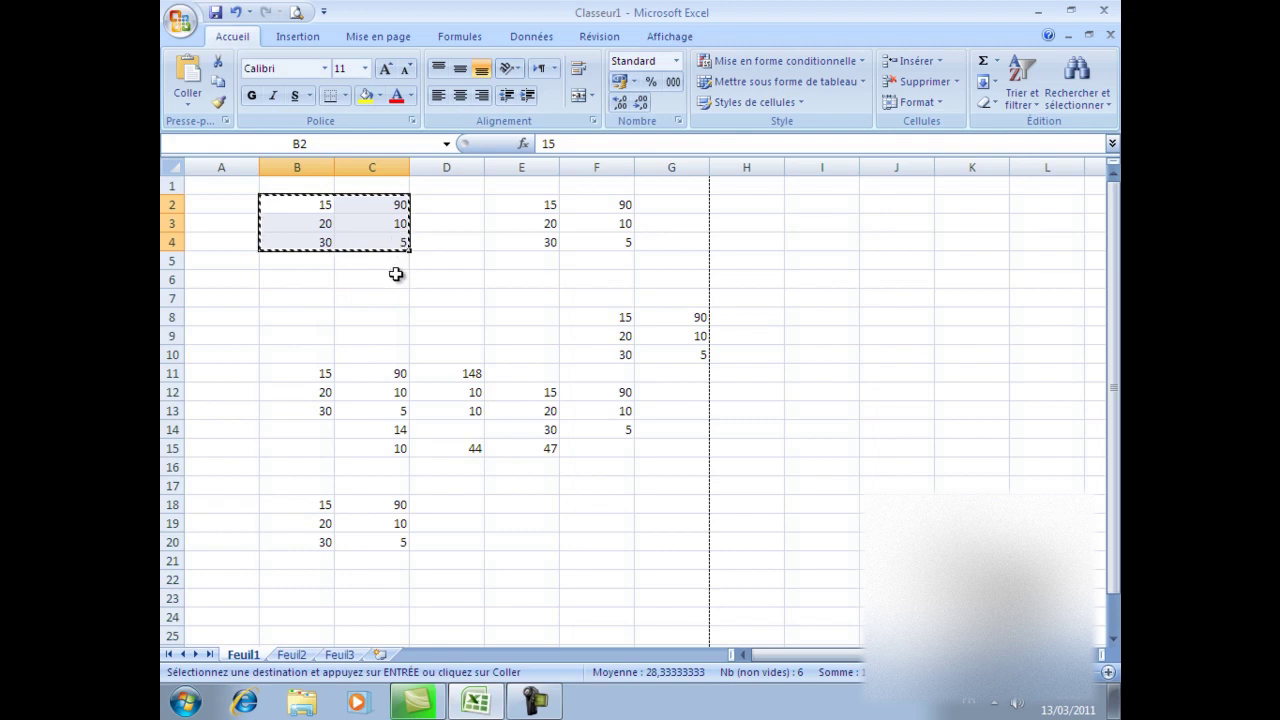
{"action": "left_click", "coordinate": [397, 277]}
{"action": "left_click", "coordinate": [287, 280]}
{"action": "left_click", "coordinate": [379, 291]}
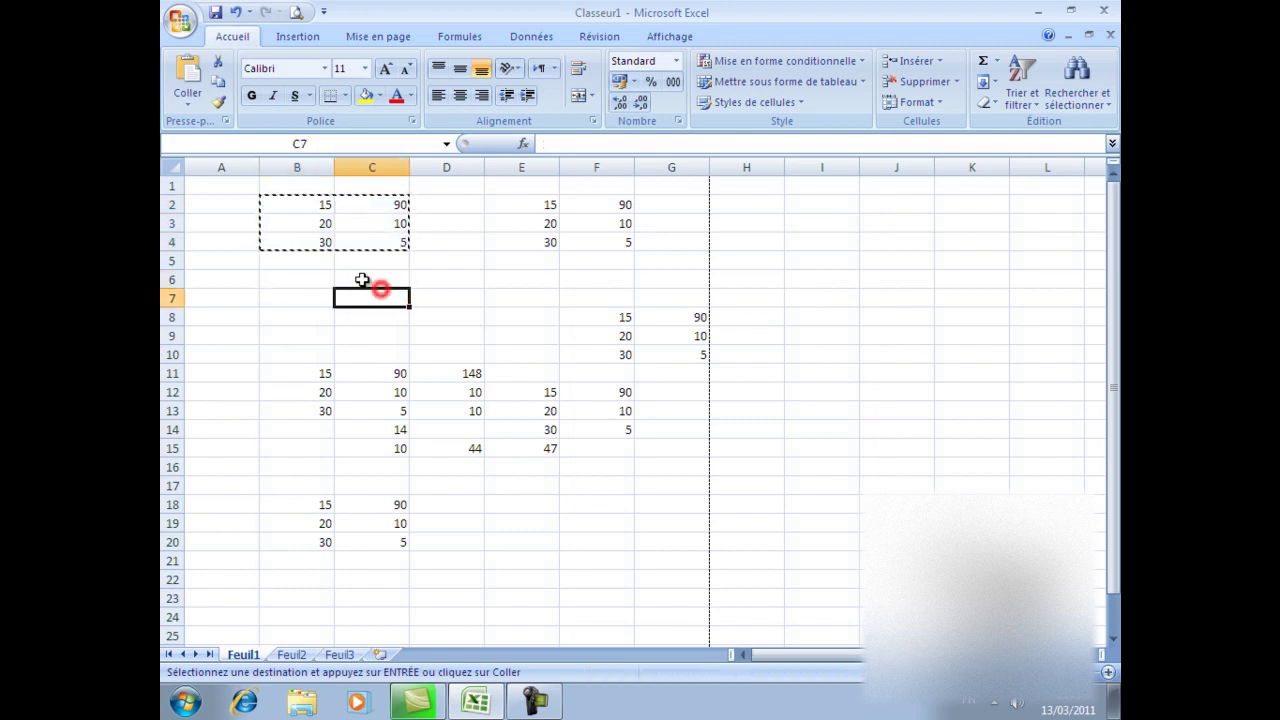
{"action": "mouse_move", "coordinate": [290, 204]}
{"action": "left_mouse_down"}
{"action": "mouse_move", "coordinate": [362, 228]}
{"action": "mouse_move", "coordinate": [371, 245]}
{"action": "left_mouse_up"}
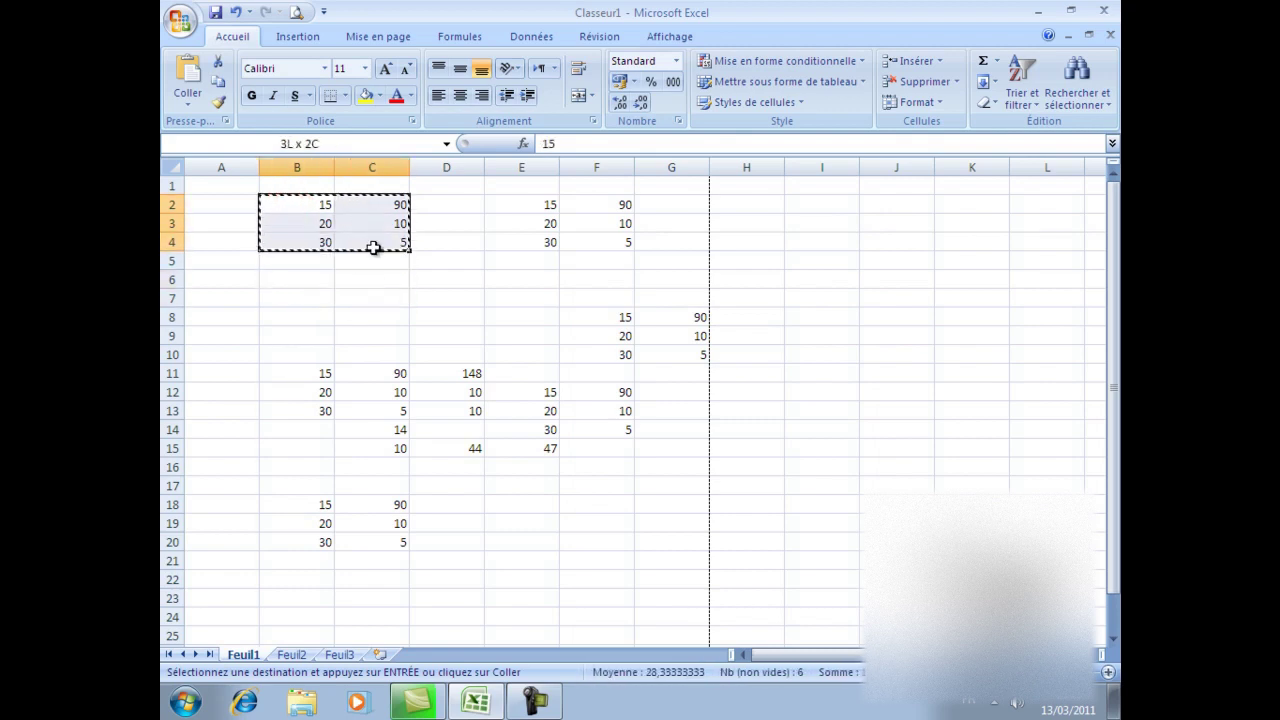
{"action": "left_click", "coordinate": [221, 86]}
{"action": "left_click", "coordinate": [283, 318]}
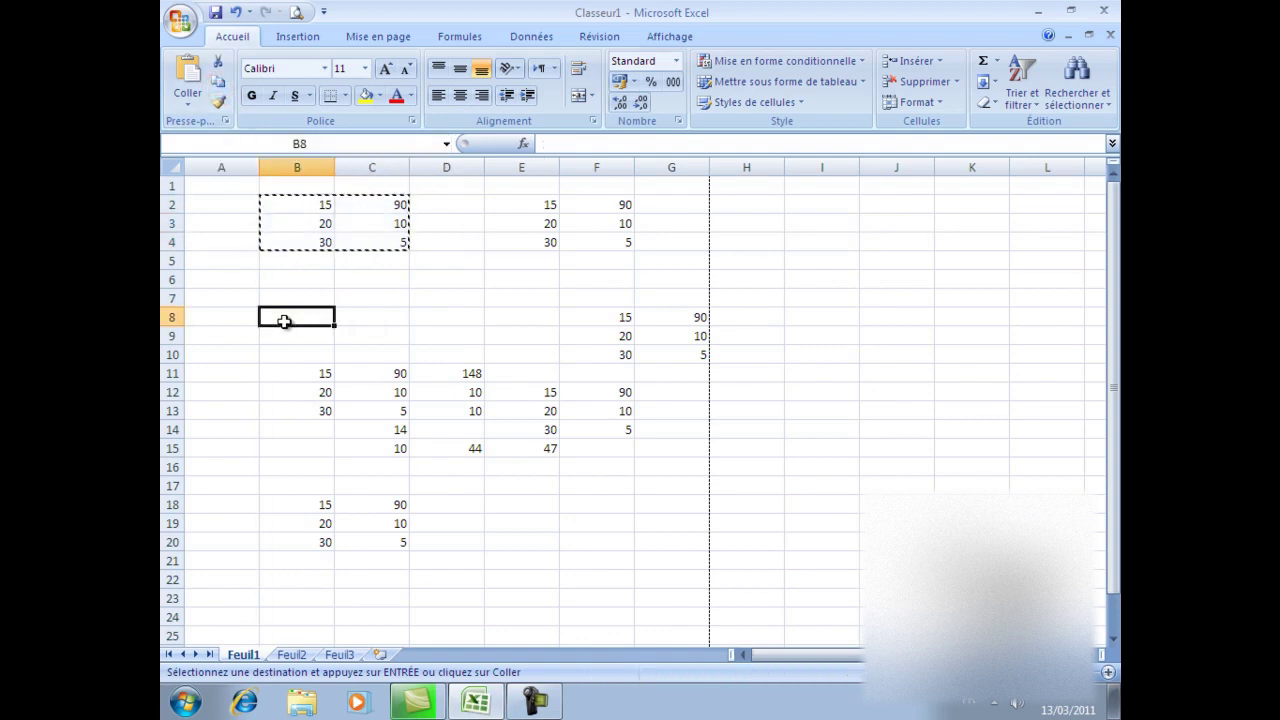
{"action": "key", "text": "ctrl+v"}
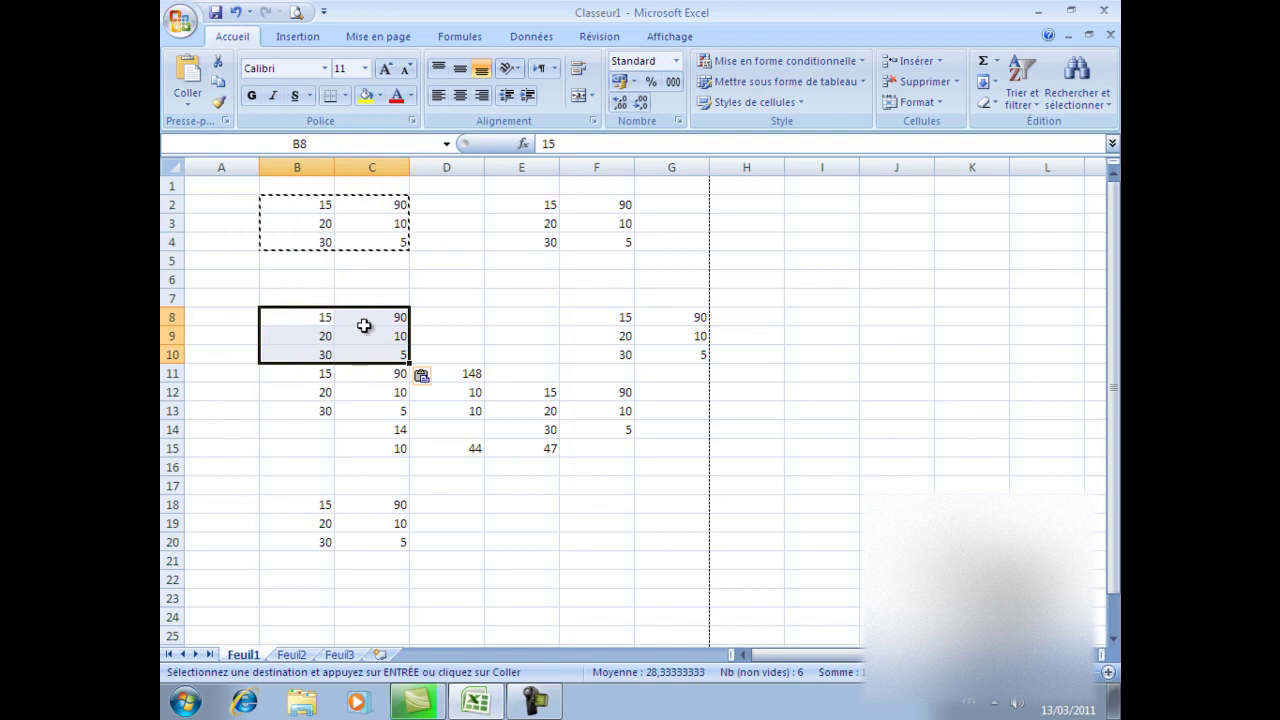
Paste another copy of the block into E17:F19
{"action": "left_click", "coordinate": [383, 318]}
{"action": "left_click", "coordinate": [452, 322]}
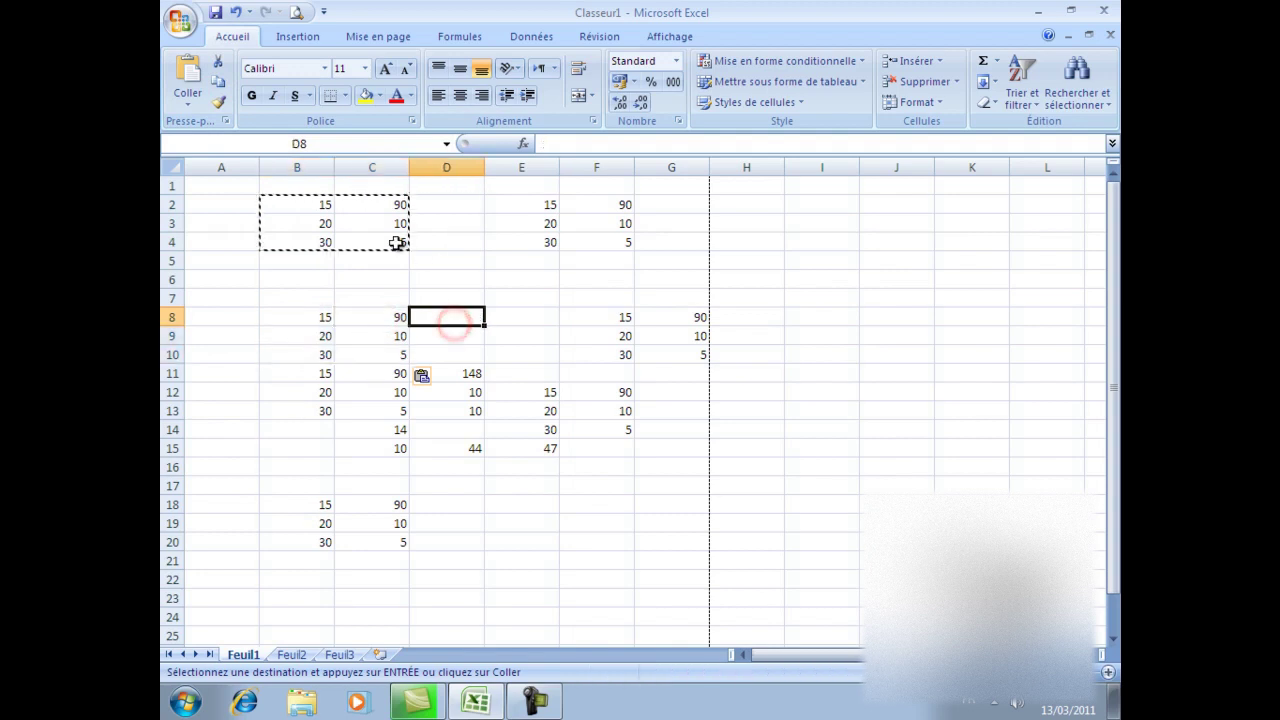
{"action": "left_click_drag", "start_coordinate": [501, 491], "coordinate": [628, 533]}
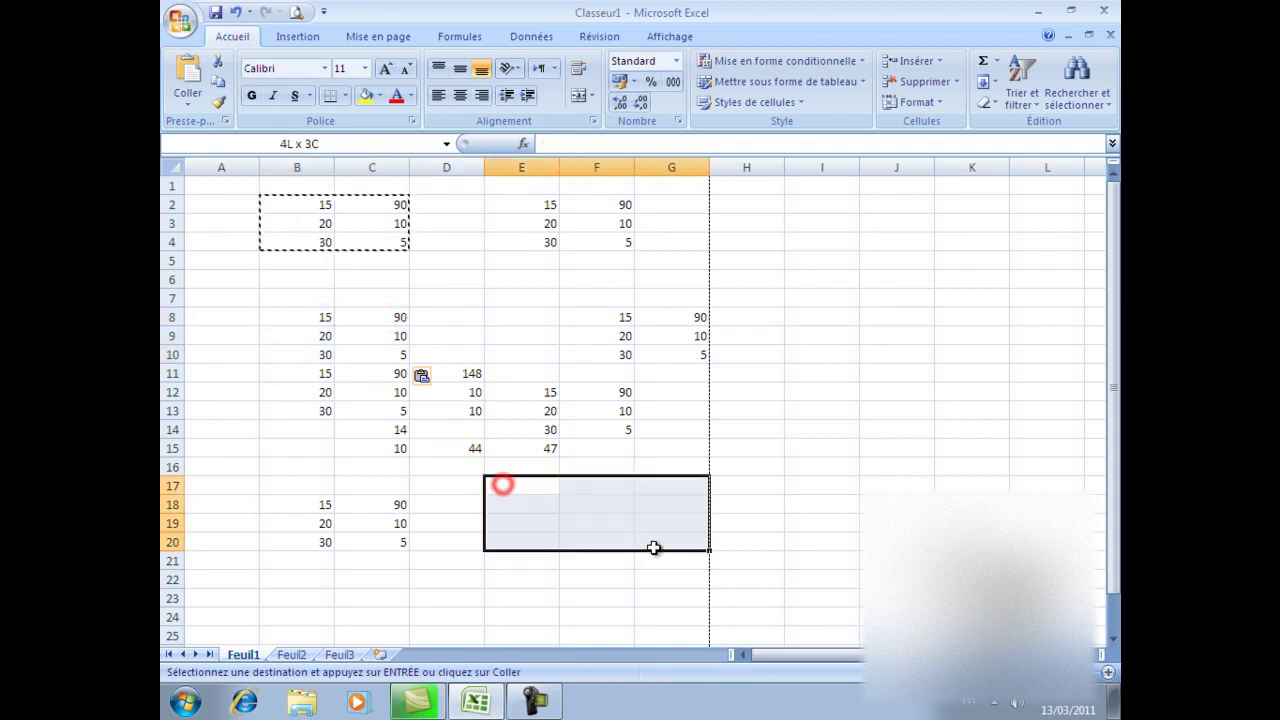
{"action": "key", "text": "ctrl+v"}
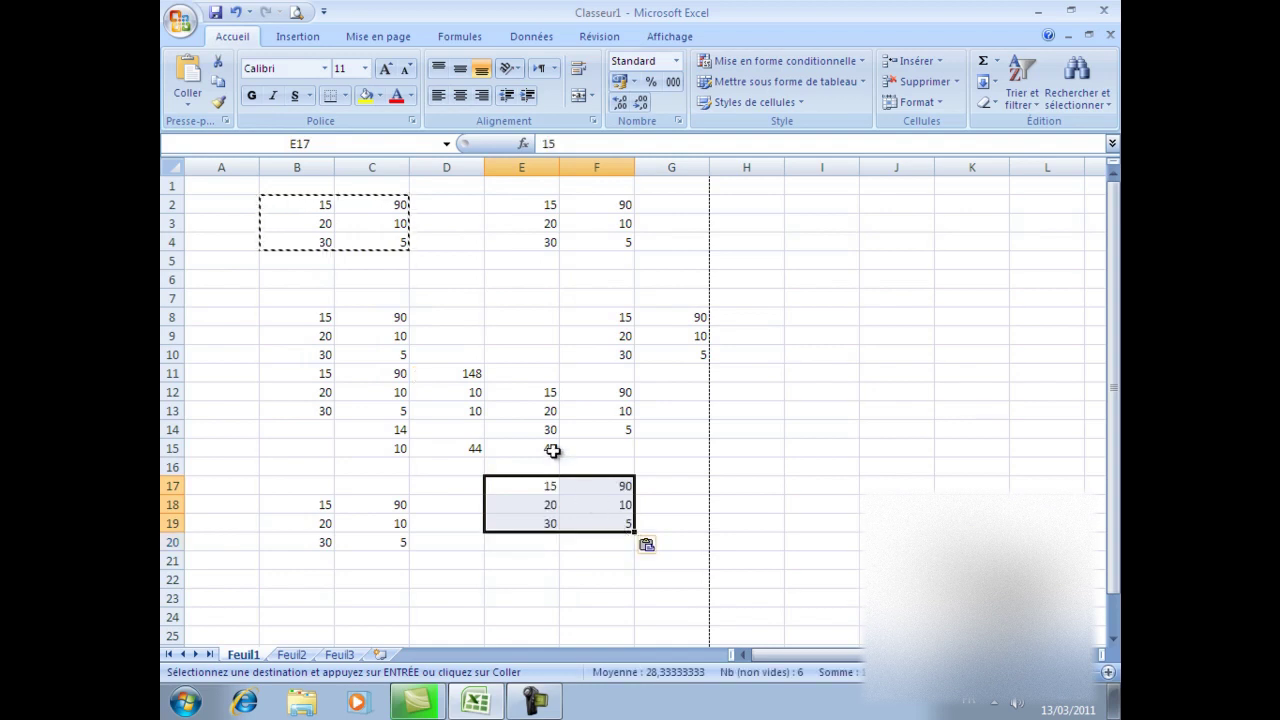
Clear the 15 from cell B2 with Backspace, keeping the rest of the block
{"action": "left_click", "coordinate": [412, 227]}
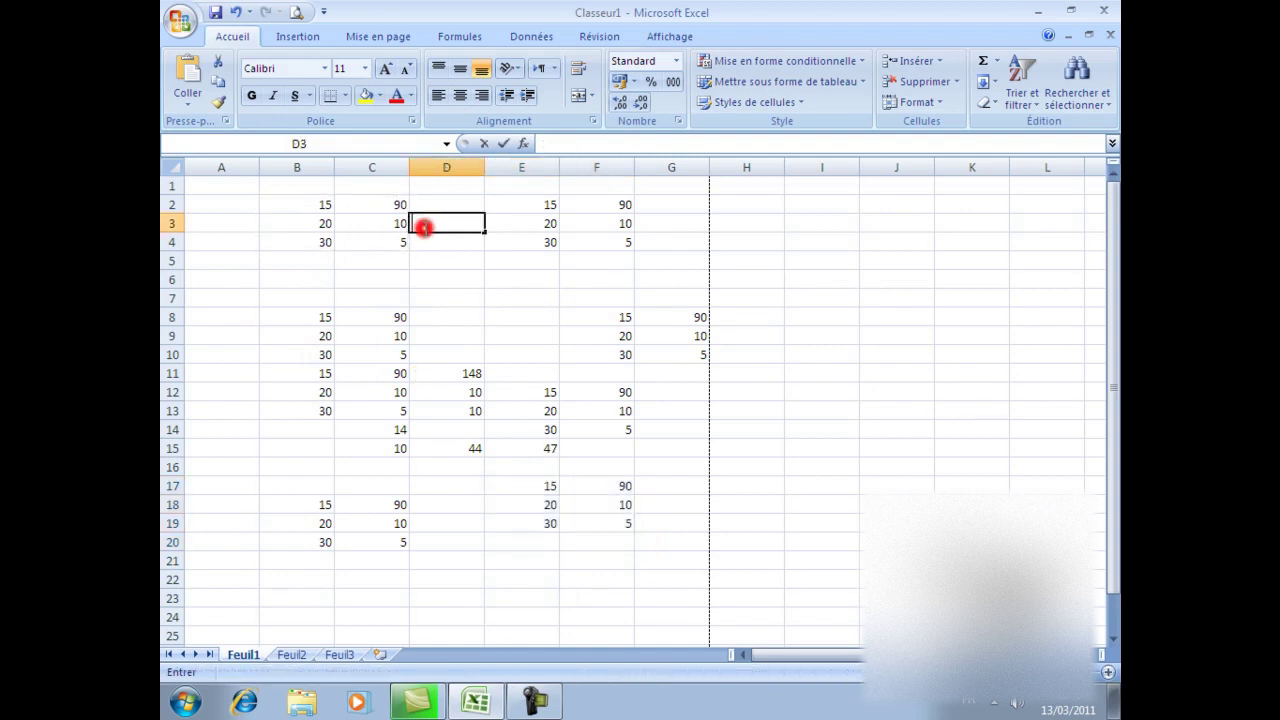
{"action": "left_click", "coordinate": [295, 207]}
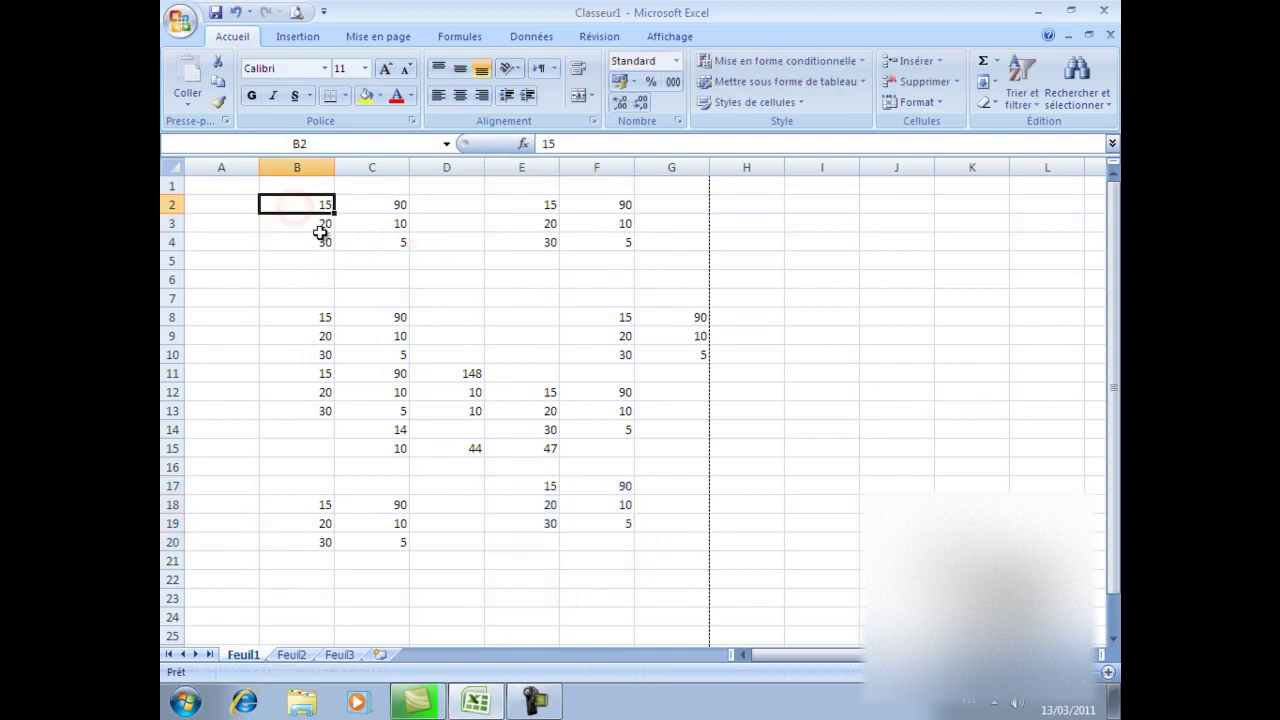
{"action": "left_click", "coordinate": [369, 241]}
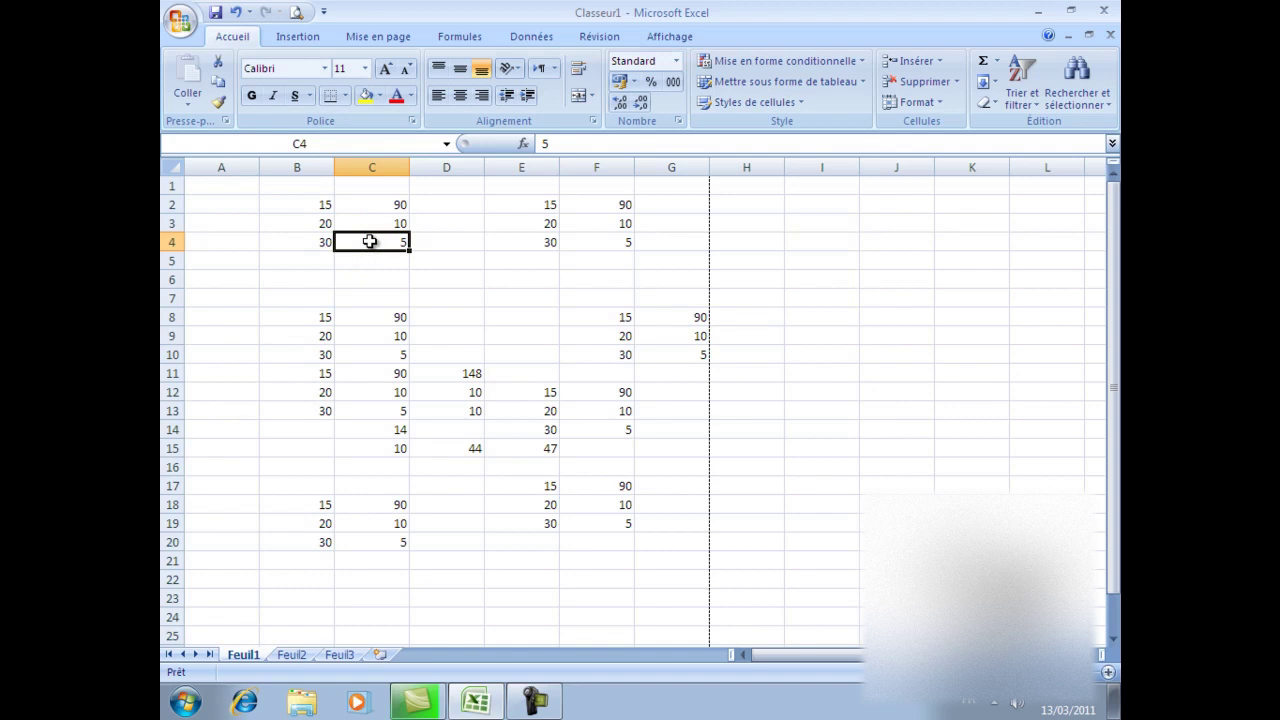
{"action": "left_click", "coordinate": [446, 258]}
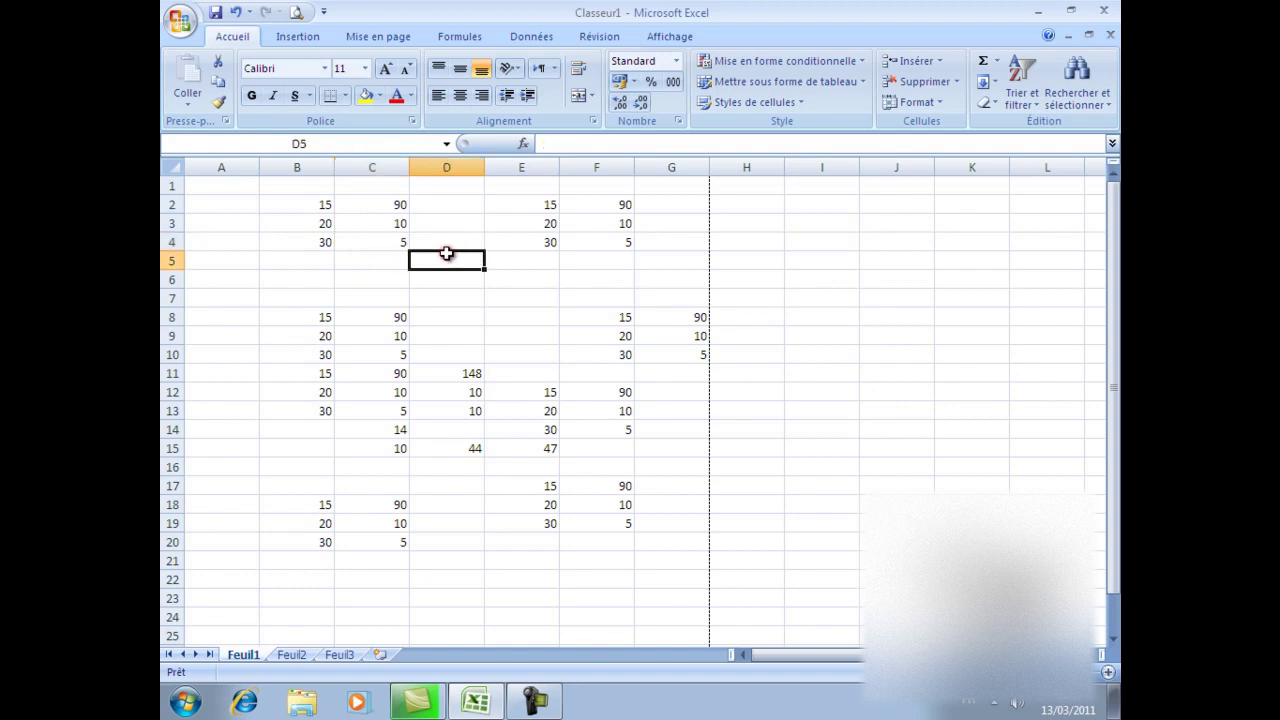
{"action": "left_click_drag", "start_coordinate": [306, 205], "coordinate": [645, 544]}
{"action": "key", "text": "BackSpace"}
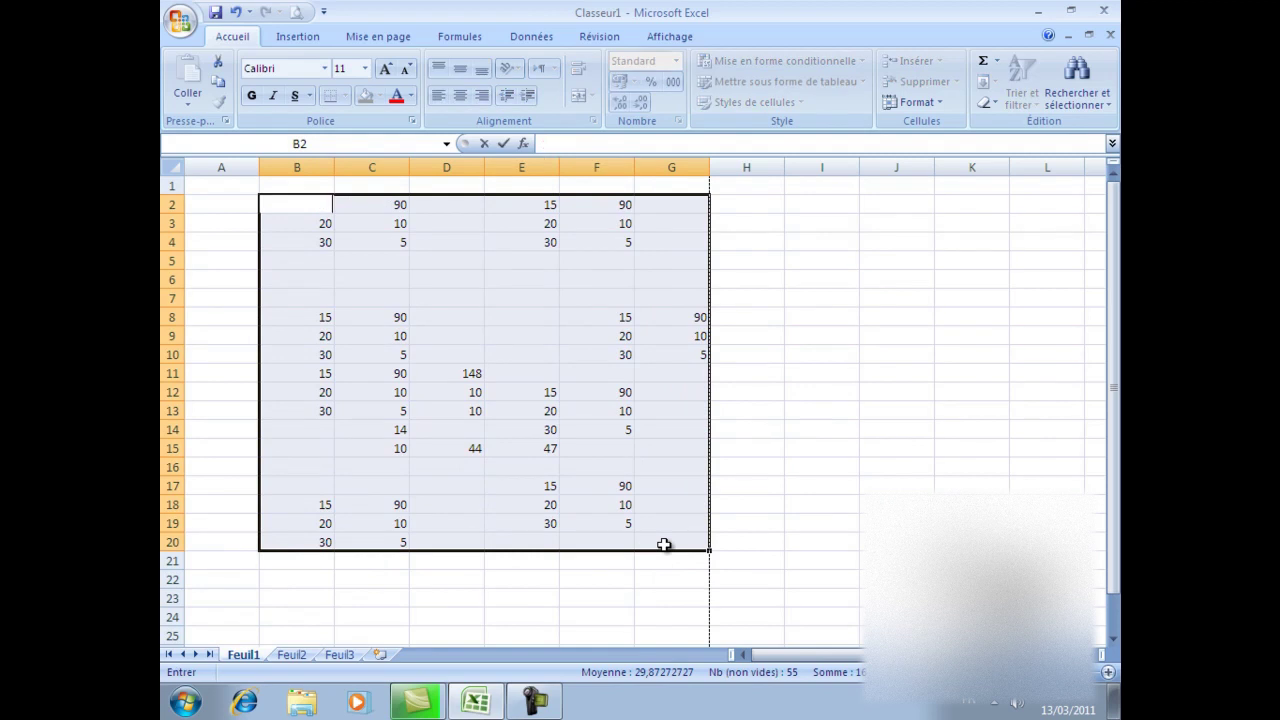
{"action": "left_click", "coordinate": [500, 357]}
Enter 15 in D3, 14 in D4, and 45 in both E5 and F5
{"action": "left_click", "coordinate": [452, 190]}
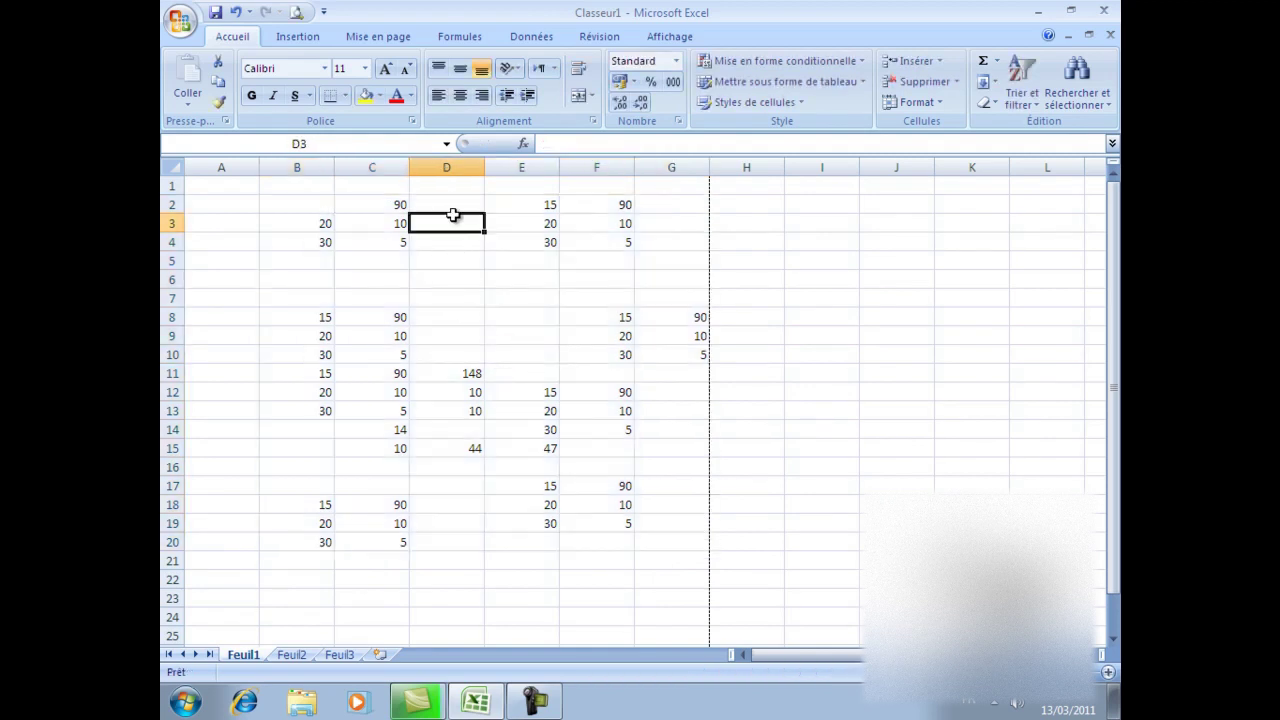
{"action": "left_click", "coordinate": [453, 217]}
{"action": "type", "text": "154"}
{"action": "key", "text": "Return"}
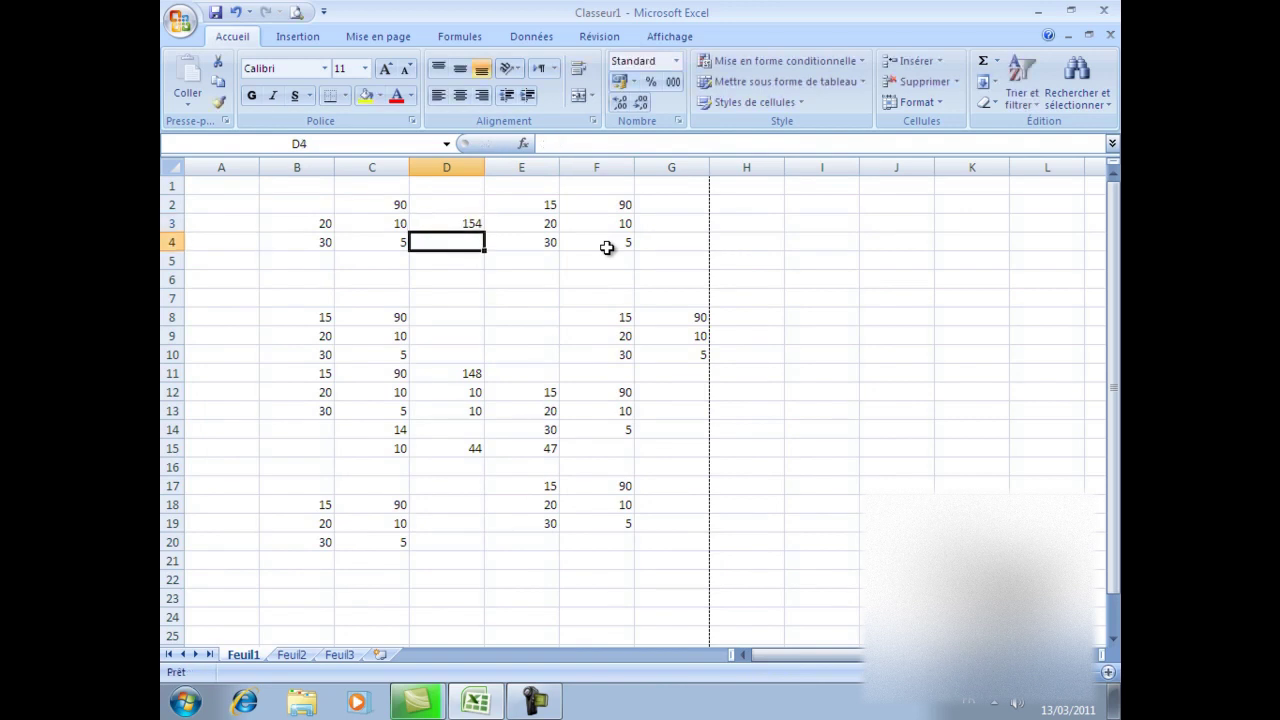
{"action": "type", "text": "14"}
{"action": "key", "text": "Return"}
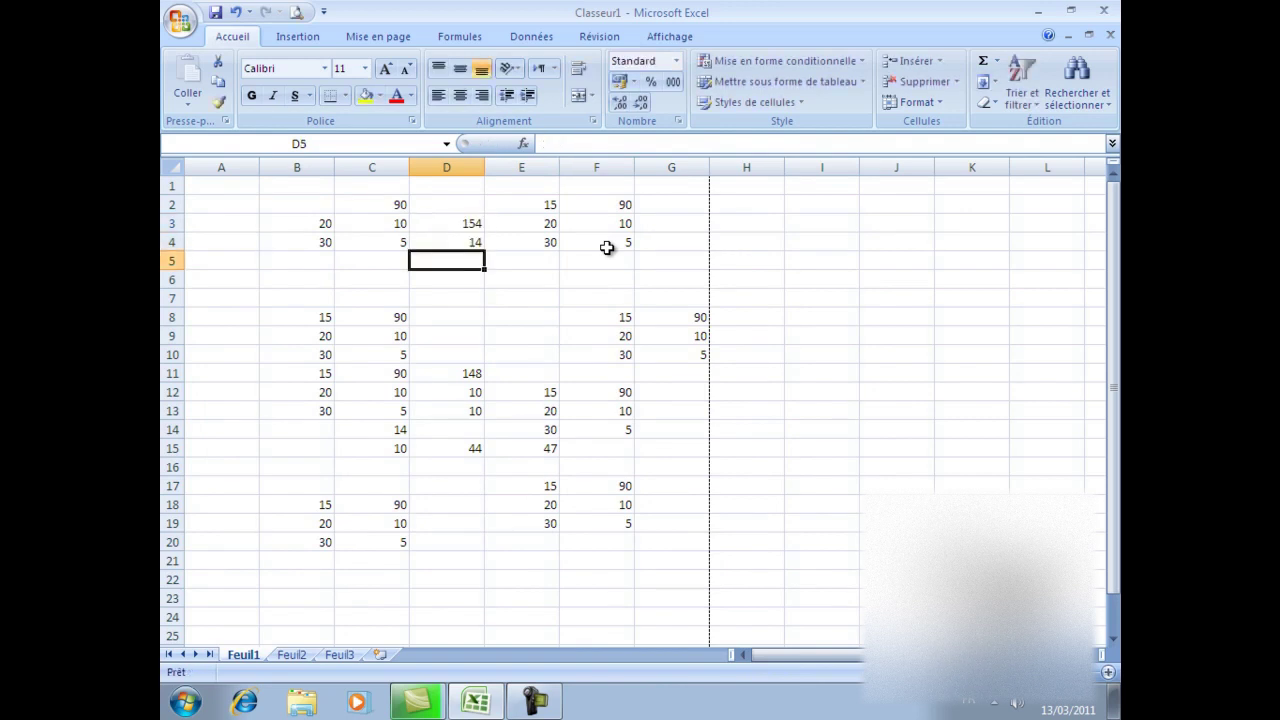
{"action": "key", "text": "Tab"}
{"action": "type", "text": "45"}
{"action": "key", "text": "Tab"}
{"action": "type", "text": "45"}
{"action": "left_click", "coordinate": [500, 299]}
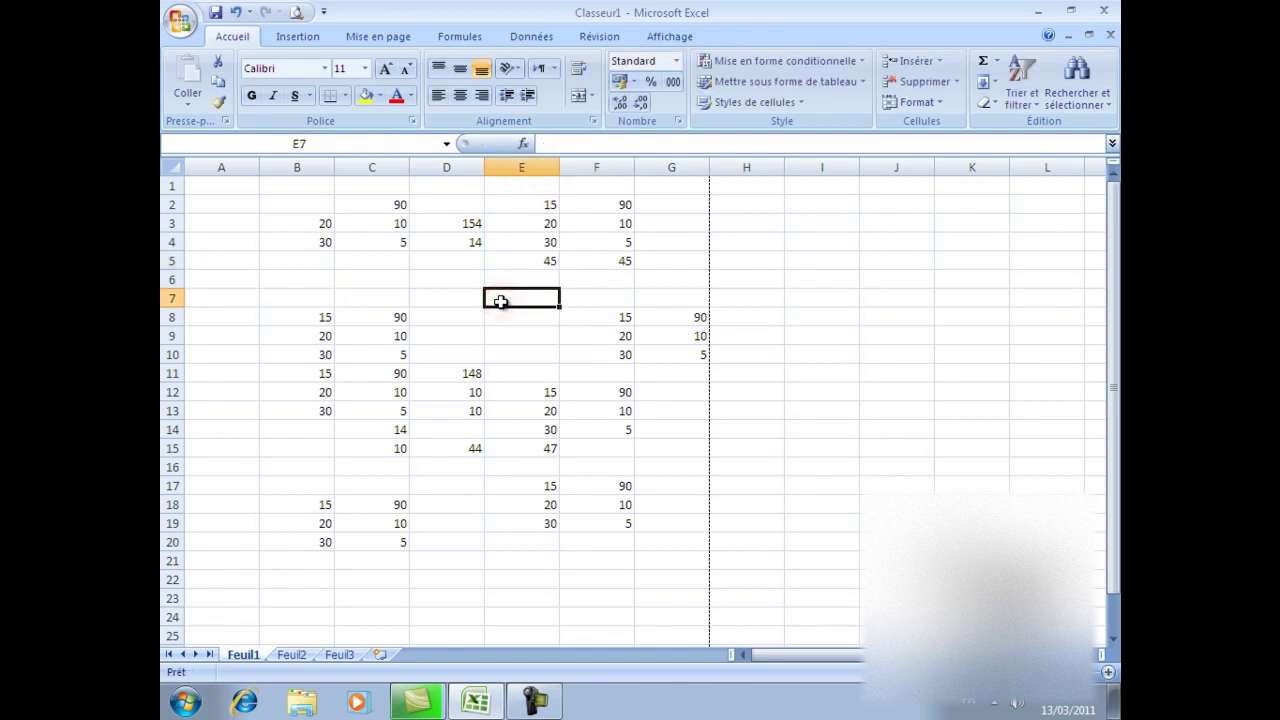
Overwrite D3 with 45, then append 4545 so it reads 454545
{"action": "left_click", "coordinate": [461, 219]}
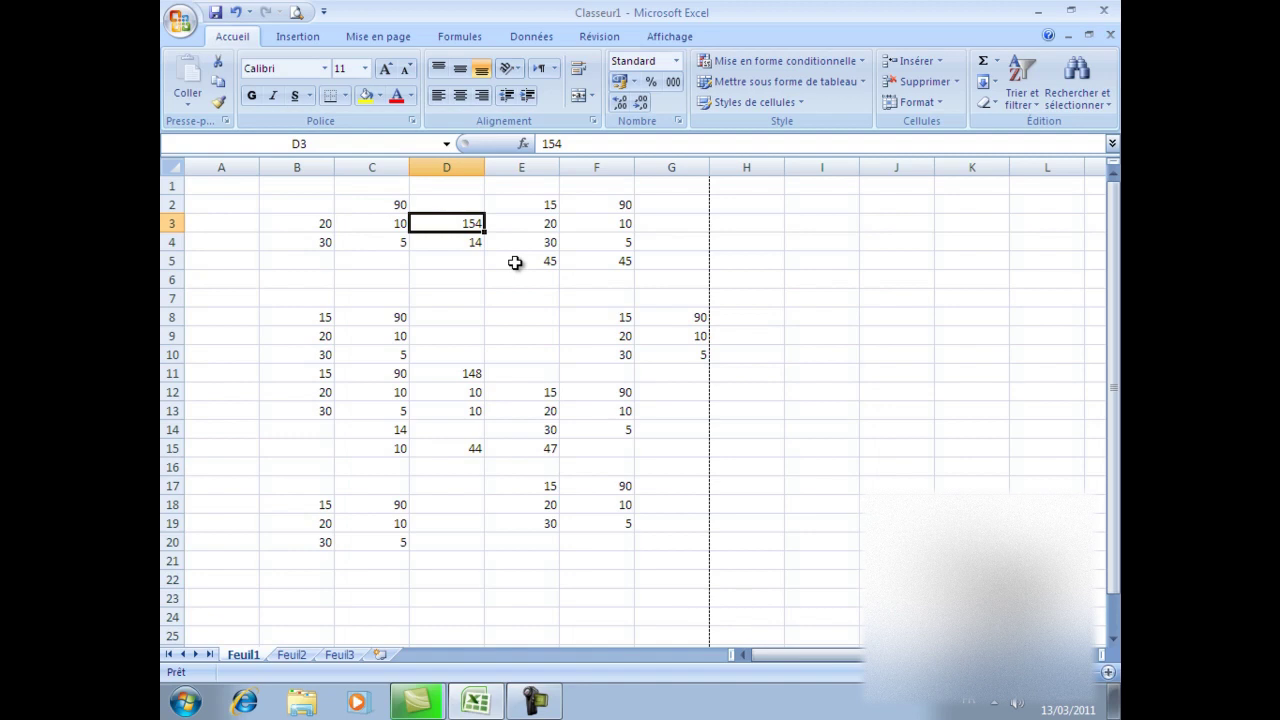
{"action": "type", "text": "455"}
{"action": "key", "text": "Return"}
{"action": "left_click", "coordinate": [470, 223]}
{"action": "double_click", "coordinate": [472, 221]}
{"action": "type", "text": "4545"}
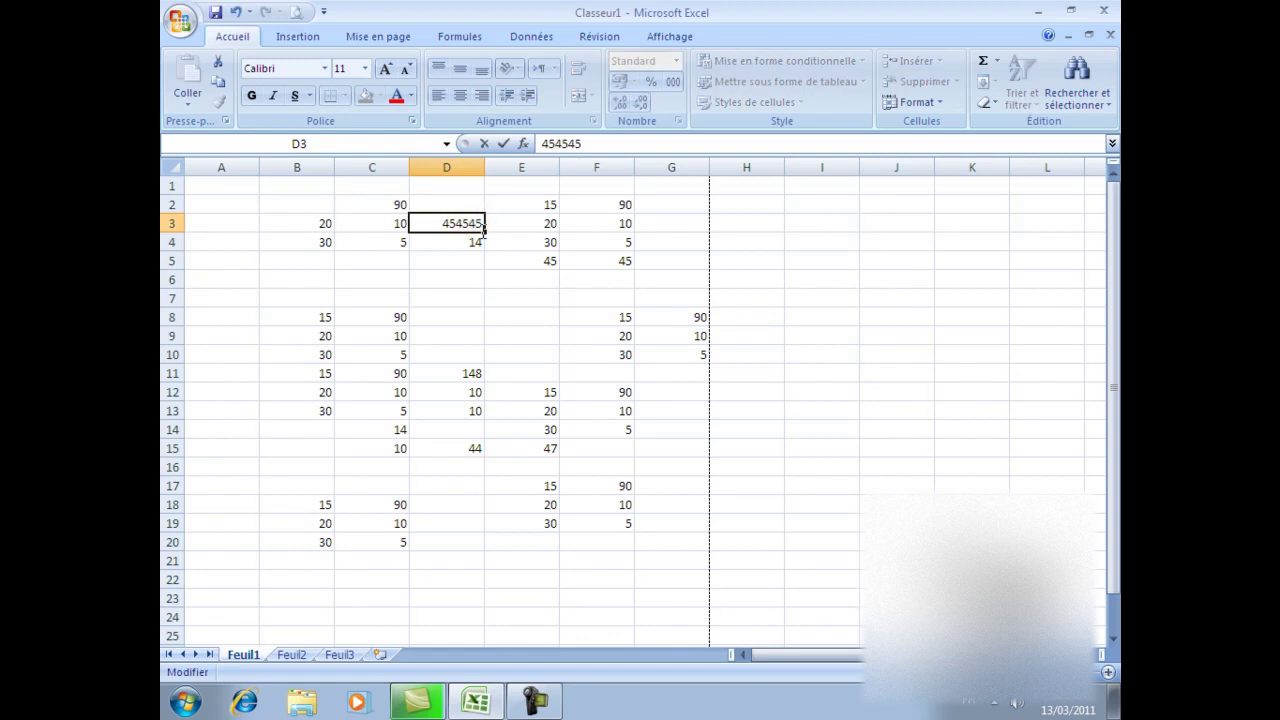
{"action": "left_click", "coordinate": [455, 278]}
{"action": "left_click", "coordinate": [303, 272]}
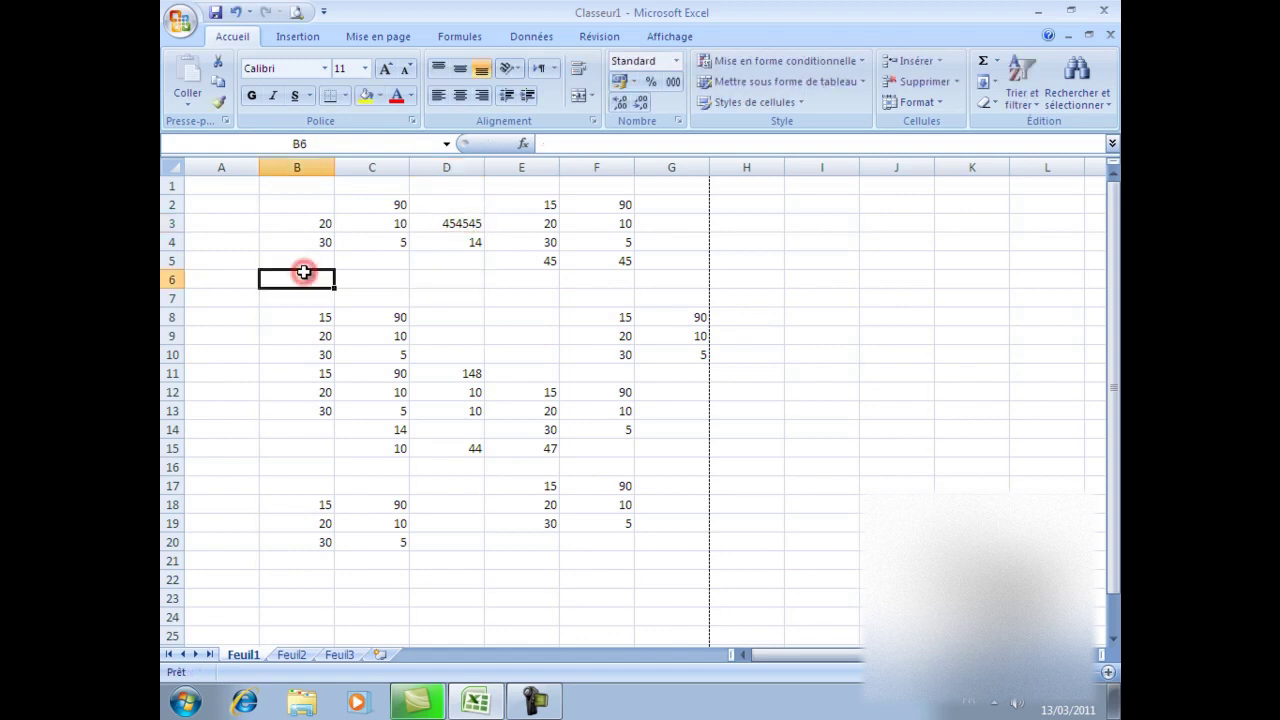
{"action": "left_click_drag", "start_coordinate": [315, 260], "coordinate": [398, 300]}
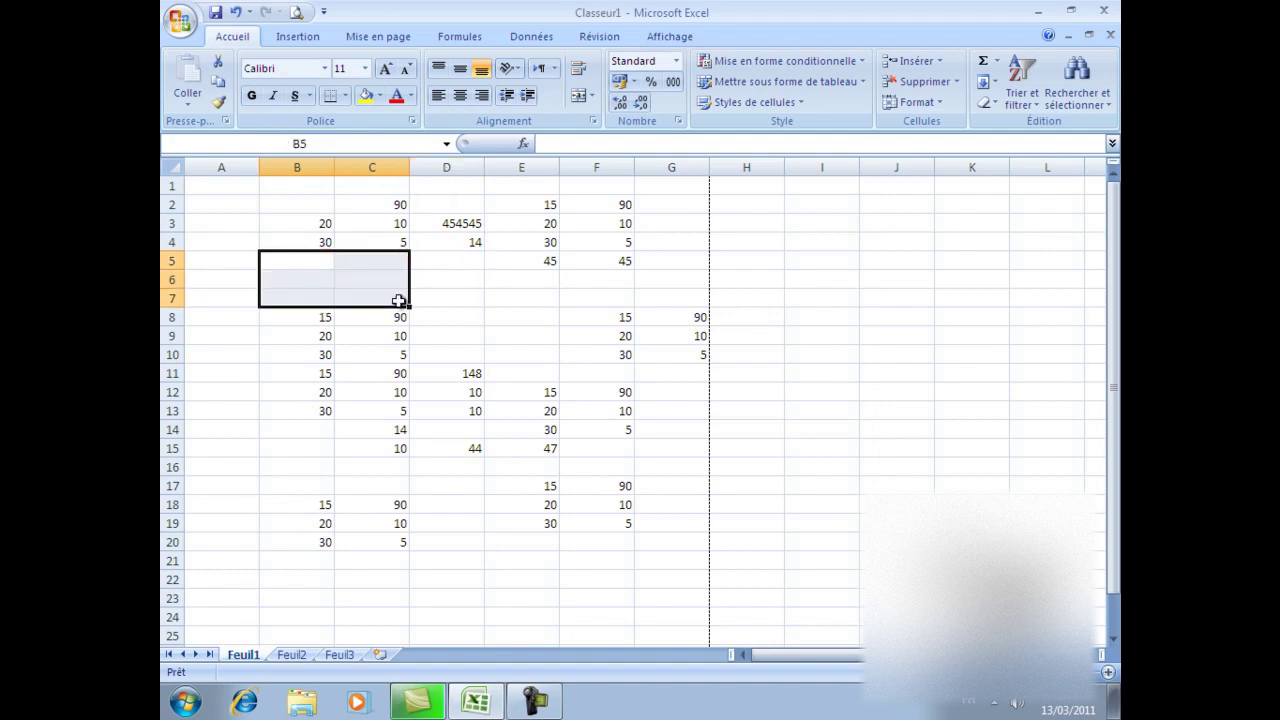
{"action": "left_click_drag", "start_coordinate": [386, 301], "coordinate": [316, 285]}
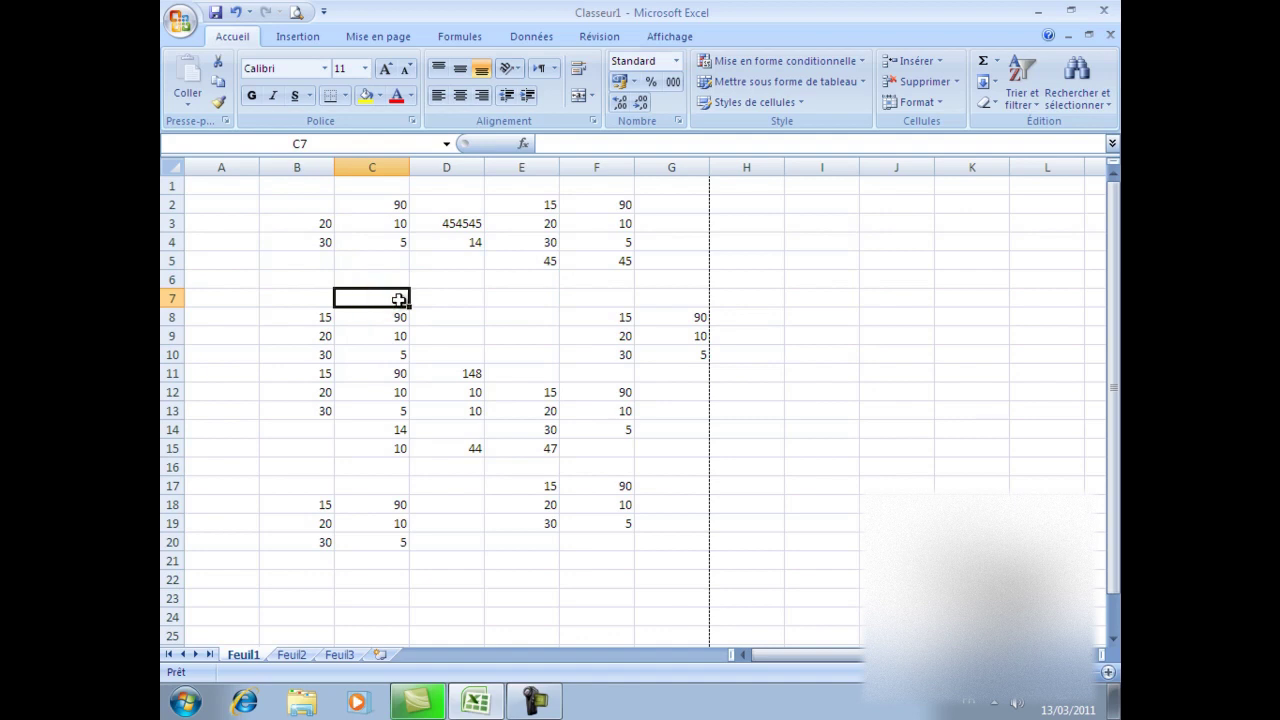
{"action": "left_click", "coordinate": [314, 293]}
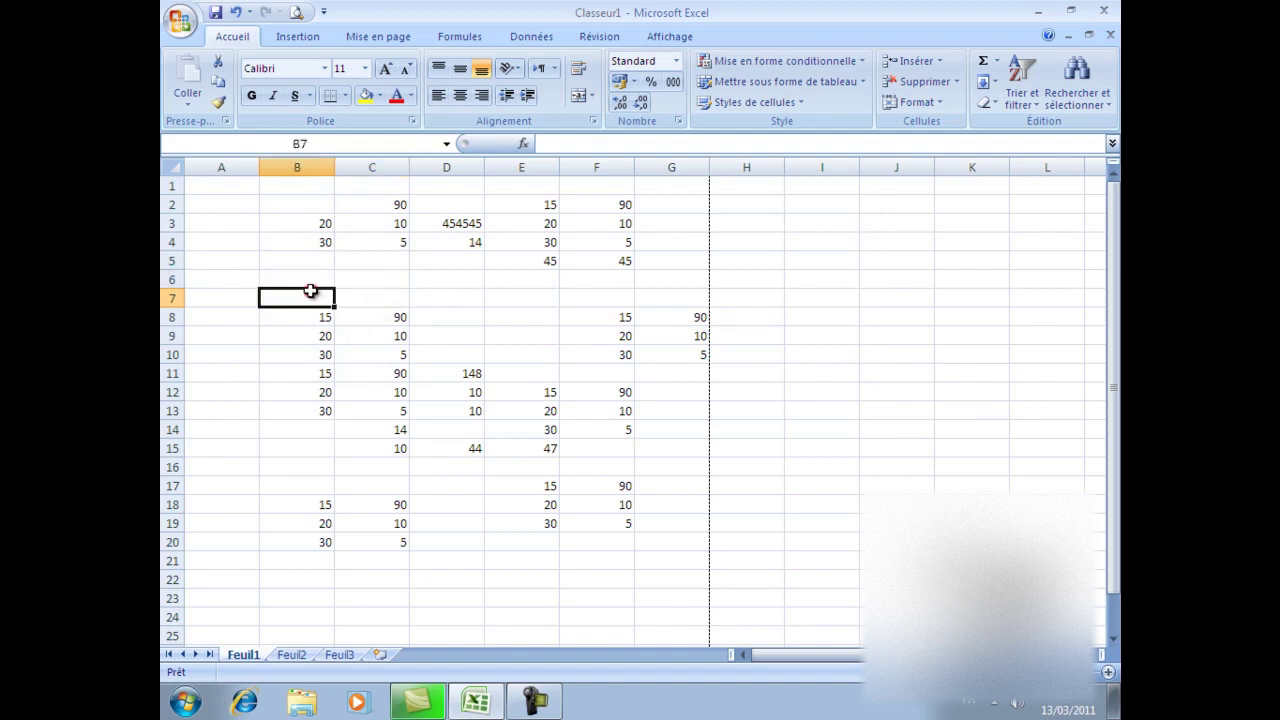
{"action": "left_click", "coordinate": [317, 299]}
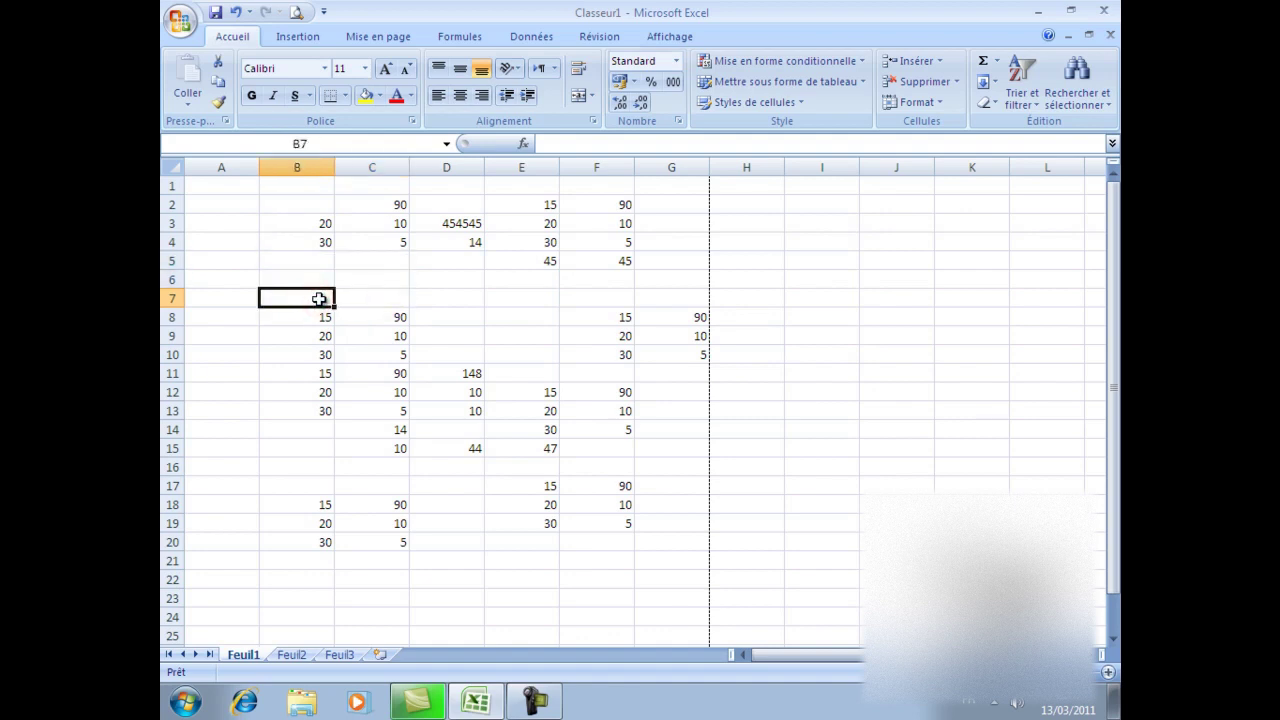